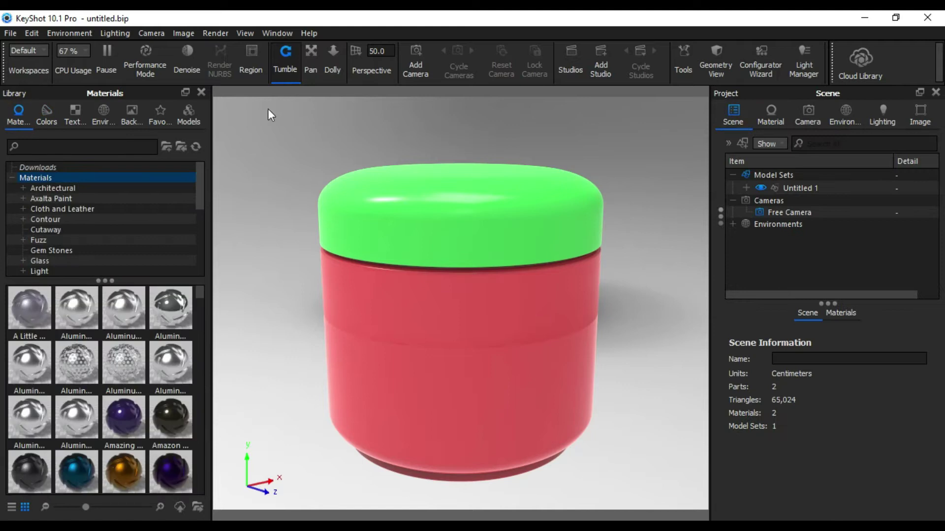
# Step: Rename the model set 'Untitled 1' to 'Cosmetic jar'
pyautogui.click(799, 188)
pyautogui.write('Cosmetic jar')
pyautogui.press('Return')
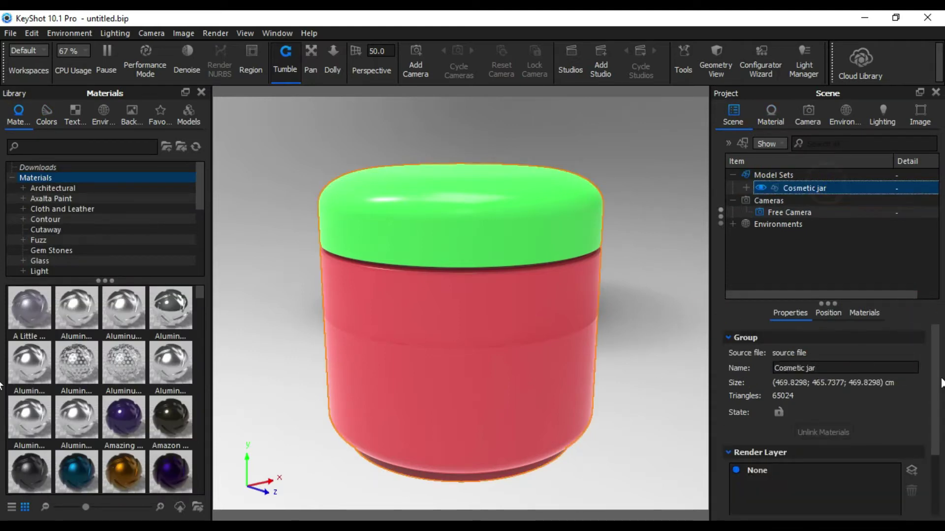
# Step: Set the camera to the Left standard view so it looks straight at the jar's side
pyautogui.click(828, 313)
pyautogui.scroll(3, 590, 380)
pyautogui.scroll(3, 379, 51)
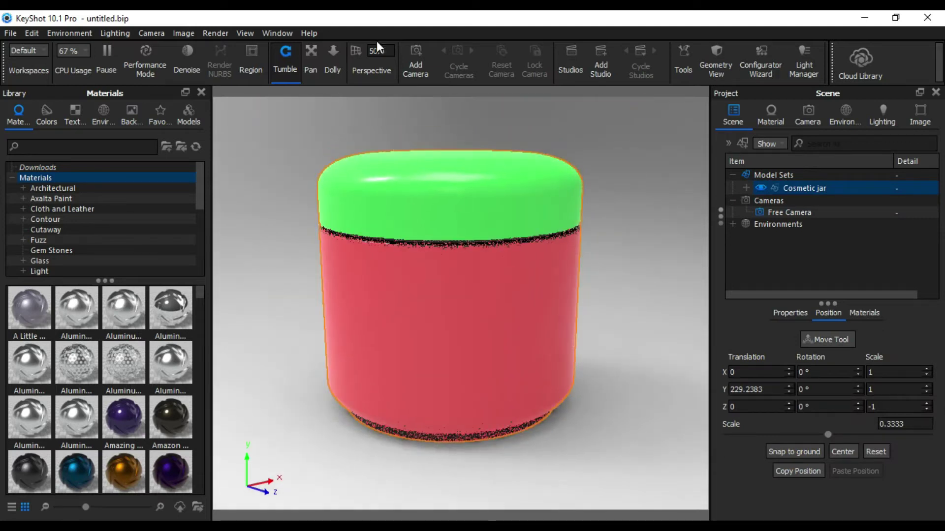
pyautogui.click(808, 114)
pyautogui.scroll(-1, 904, 372)
pyautogui.click(916, 419)
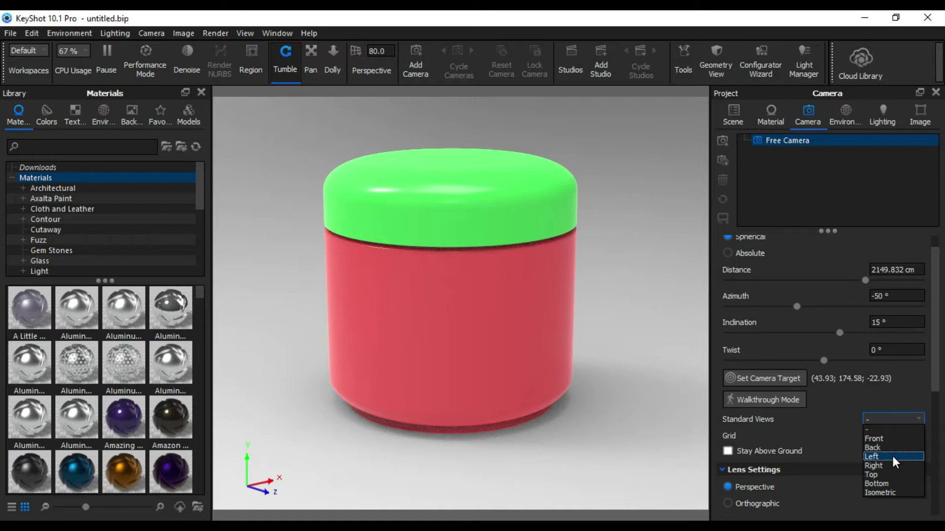
pyautogui.click(871, 457)
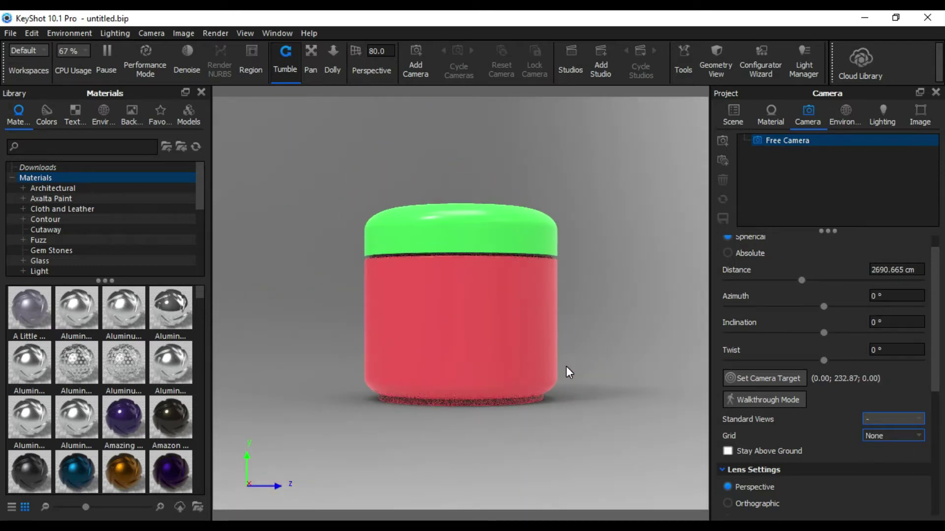
pyautogui.click(110, 121)
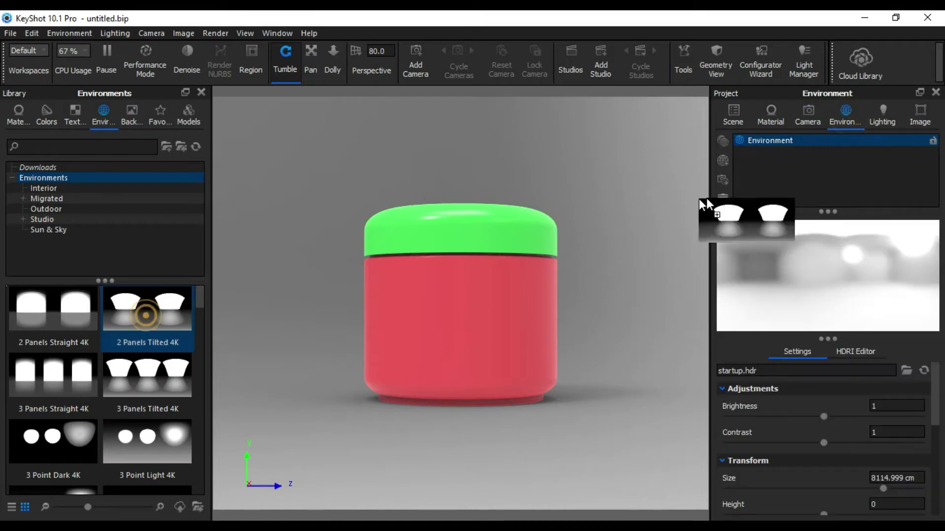
# Step: Apply the 2 Panels Tilted 4K environment and a plain white studio backplate
pyautogui.moveTo(496, 212); pyautogui.dragTo(699, 199)
pyautogui.click(132, 116)
pyautogui.scroll(-3, 98, 393)
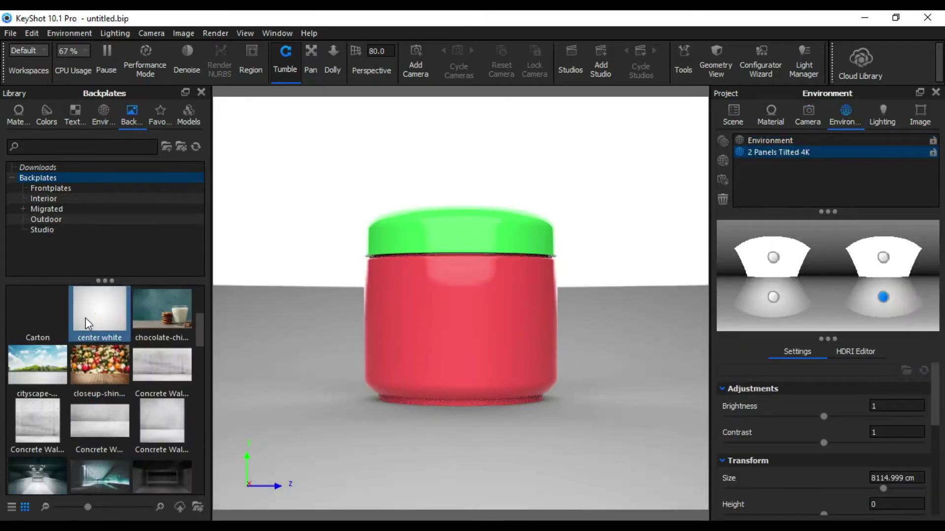
pyautogui.moveTo(99, 313); pyautogui.dragTo(263, 380)
pyautogui.scroll(-2, 930, 384)
pyautogui.click(39, 120)
pyautogui.click(103, 116)
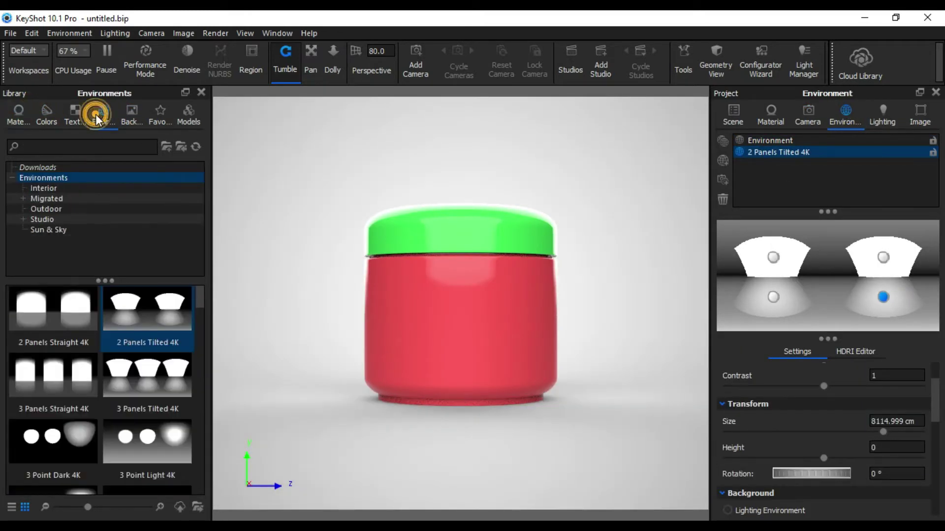
# Step: Add 2 Panels Straight 4K, rotated to 76.5° and raised to height 0.115
pyautogui.moveTo(53, 310); pyautogui.dragTo(763, 175)
pyautogui.moveTo(814, 482)
pyautogui.mouseDown()
pyautogui.moveTo(892, 474)
pyautogui.moveTo(828, 475)
pyautogui.mouseUp()
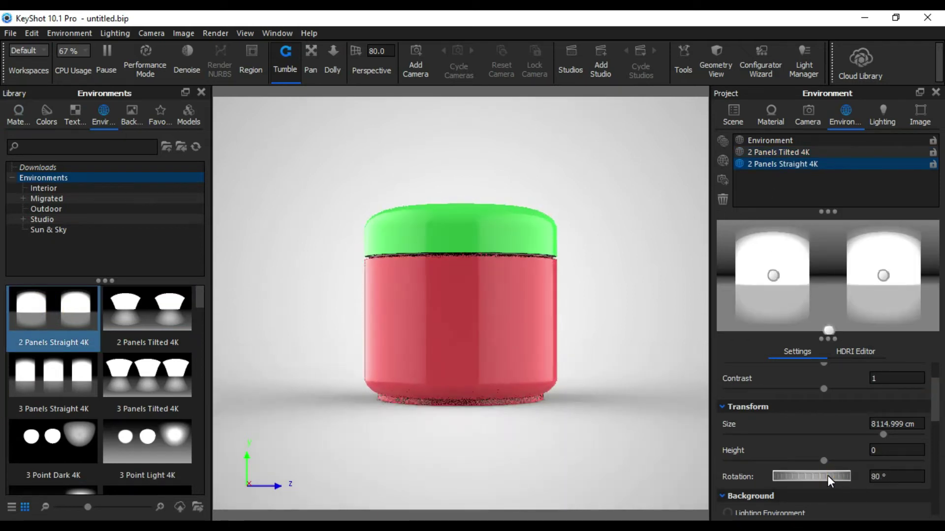
pyautogui.click(778, 152)
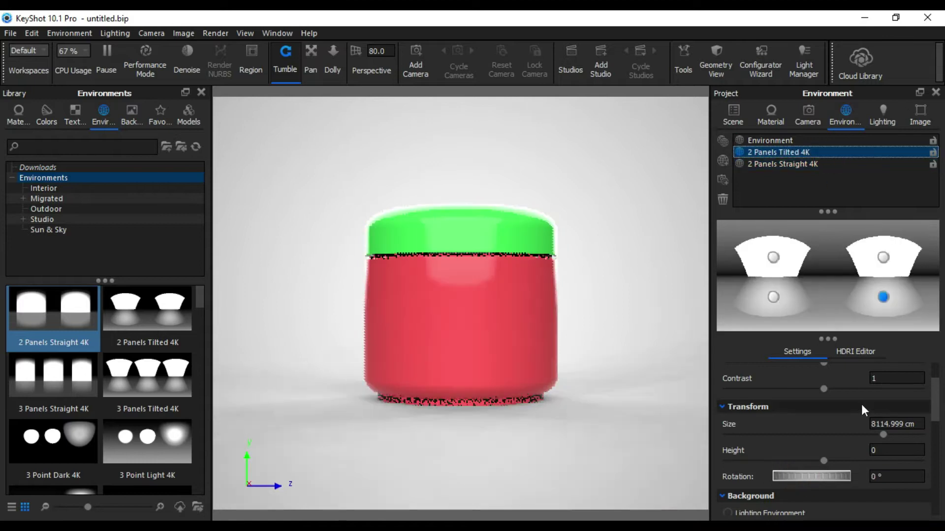
pyautogui.moveTo(810, 477); pyautogui.dragTo(775, 479)
pyautogui.click(836, 164)
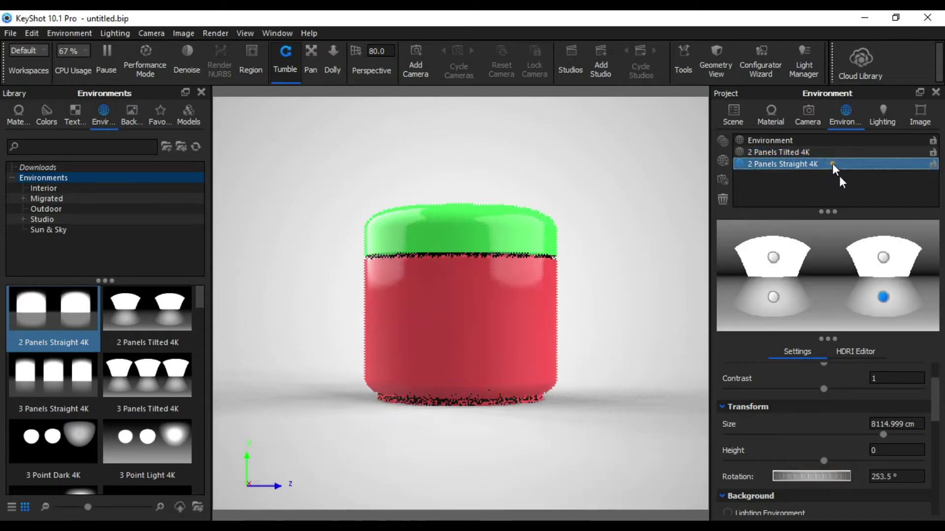
pyautogui.moveTo(824, 510)
pyautogui.mouseDown()
pyautogui.moveTo(879, 510)
pyautogui.moveTo(846, 510)
pyautogui.mouseUp()
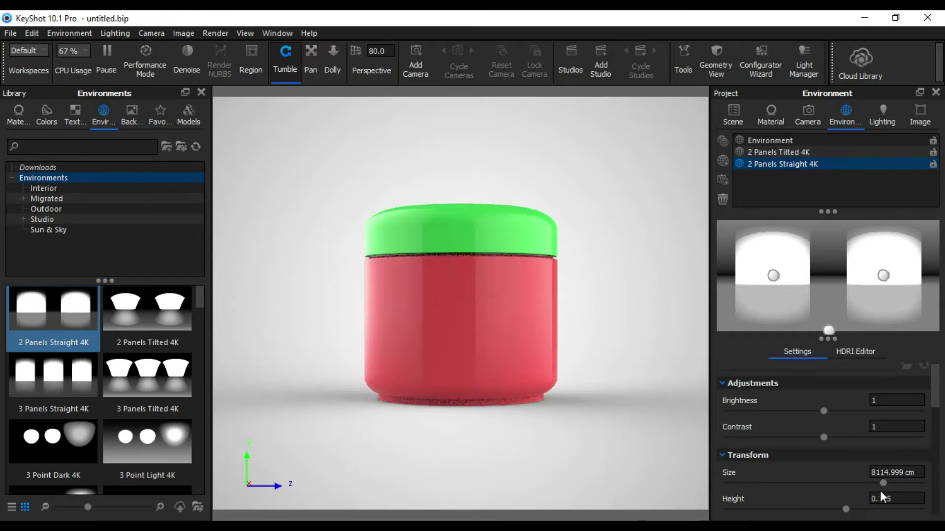
pyautogui.scroll(-5, 866, 472)
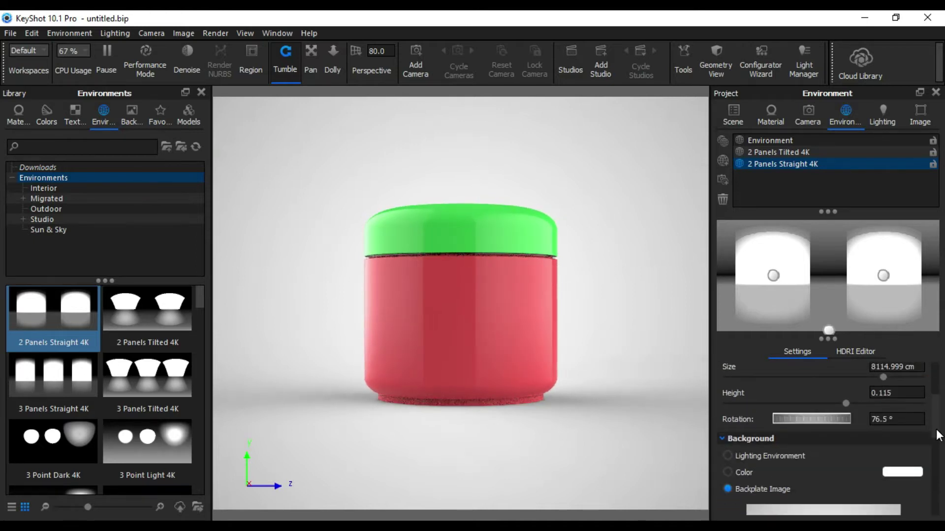
# Step: Paint the whole jar, lid and body, a light grey Pantone colour
pyautogui.scroll(5, 795, 418)
pyautogui.click(47, 116)
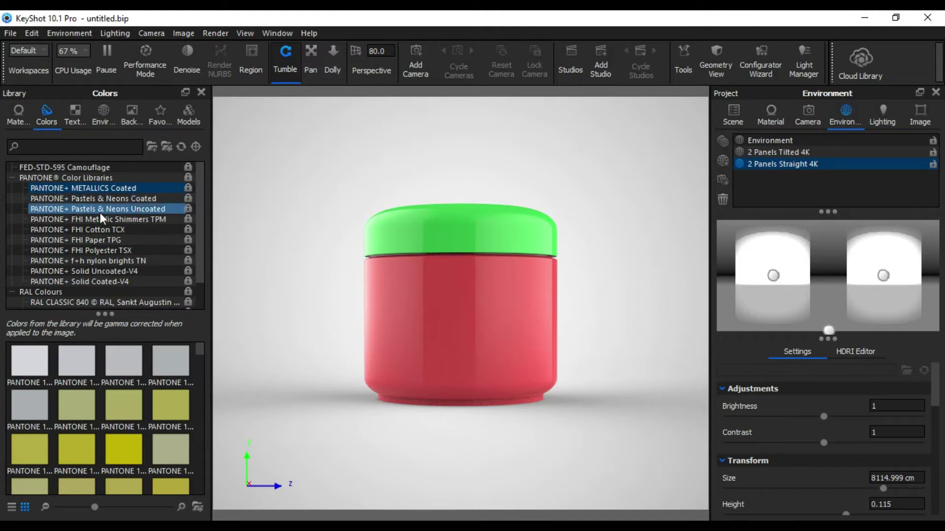
pyautogui.moveTo(76, 364)
pyautogui.mouseDown()
pyautogui.moveTo(475, 219)
pyautogui.moveTo(453, 312)
pyautogui.mouseUp()
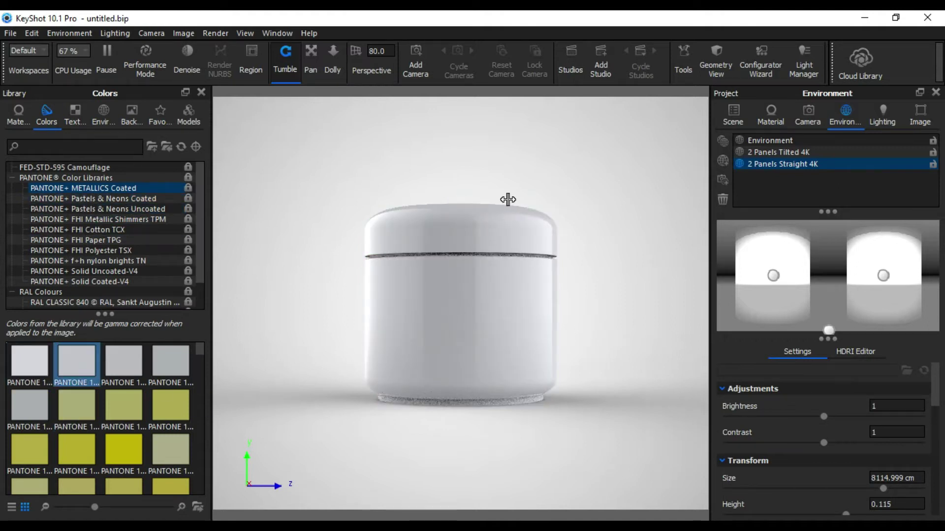
# Step: Bring up the environment's HDRI Editor controls
pyautogui.scroll(-3, 828, 418)
pyautogui.scroll(-2, 828, 417)
pyautogui.scroll(5, 828, 417)
pyautogui.click(855, 351)
pyautogui.moveTo(938, 421)
pyautogui.mouseDown()
pyautogui.moveTo(934, 512)
pyautogui.moveTo(935, 374)
pyautogui.moveTo(943, 478)
pyautogui.mouseUp()
# Step: Dim the background gradient's stop and overall brightness, and set environment brightness to 0.95
pyautogui.moveTo(760, 422); pyautogui.dragTo(751, 422)
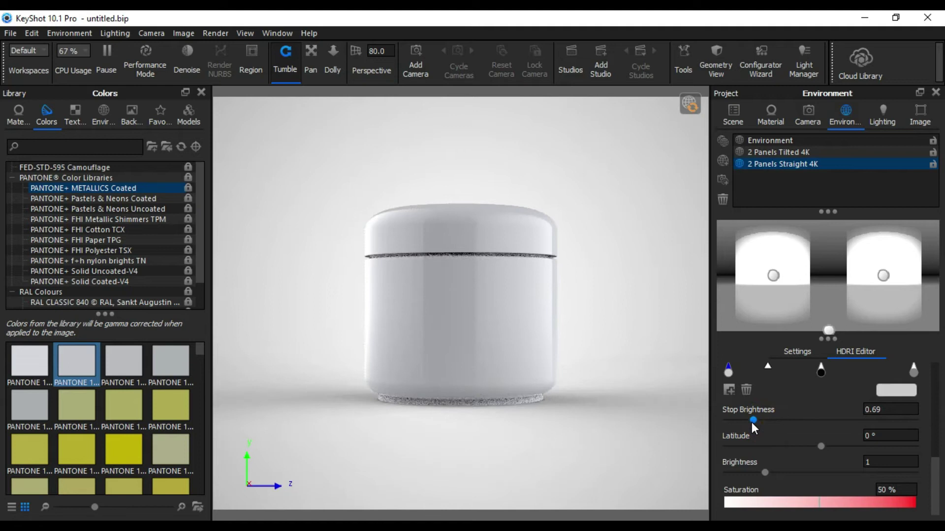
pyautogui.moveTo(753, 472); pyautogui.dragTo(756, 473)
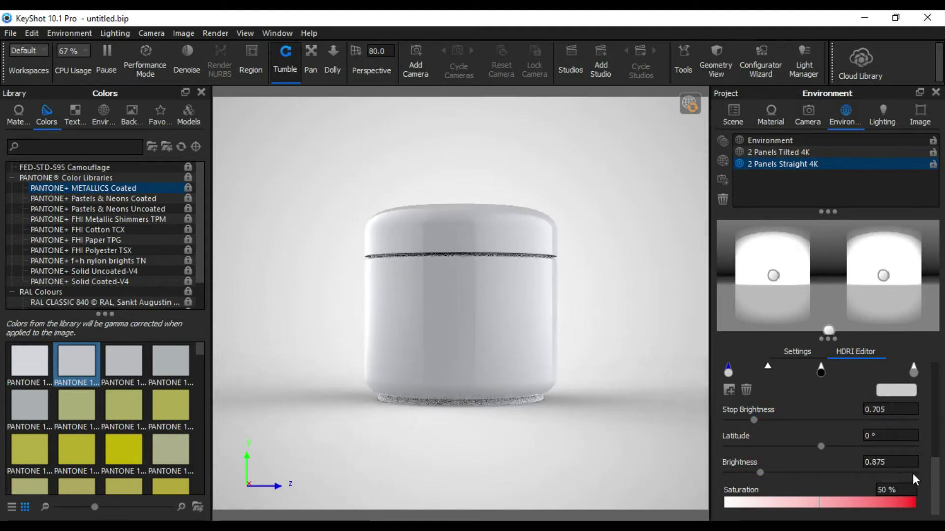
pyautogui.click(799, 351)
pyautogui.moveTo(941, 418)
pyautogui.mouseDown()
pyautogui.moveTo(941, 492)
pyautogui.moveTo(937, 384)
pyautogui.mouseUp()
pyautogui.moveTo(823, 417); pyautogui.dragTo(815, 417)
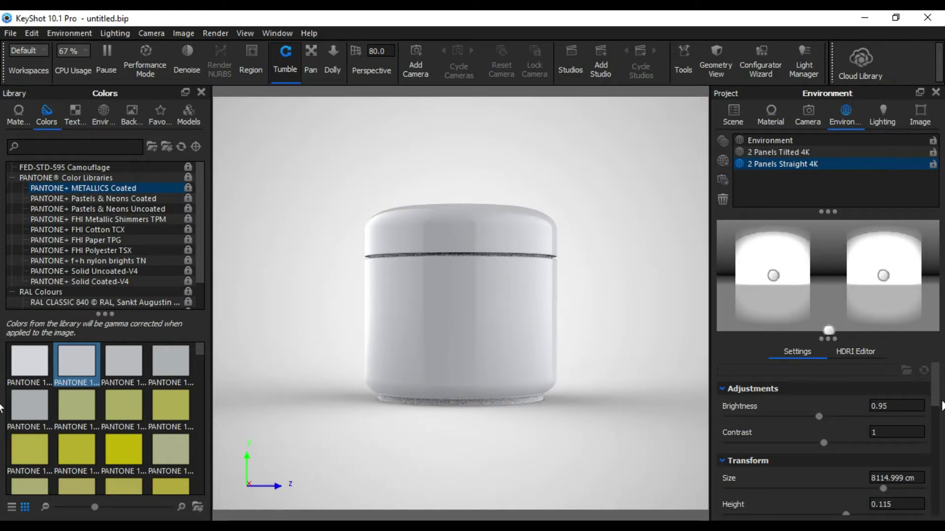
pyautogui.press('h')
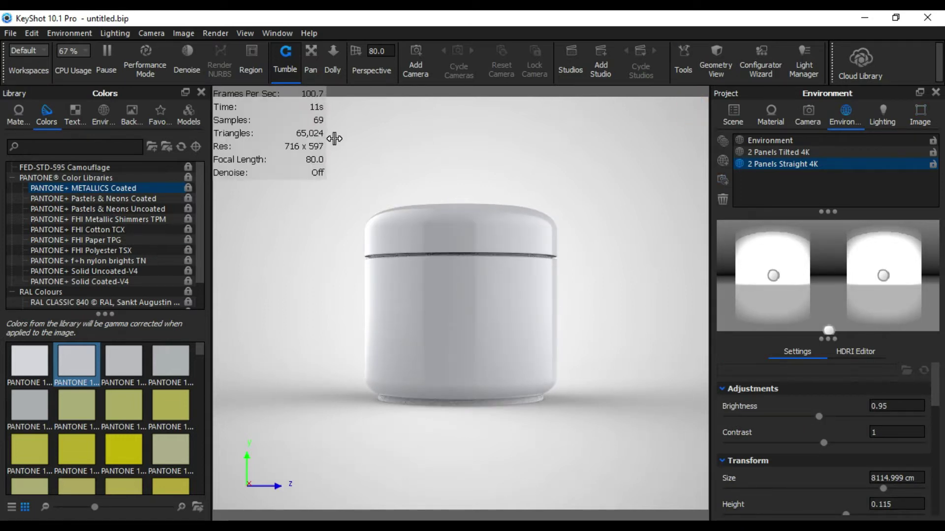
pyautogui.press('h')
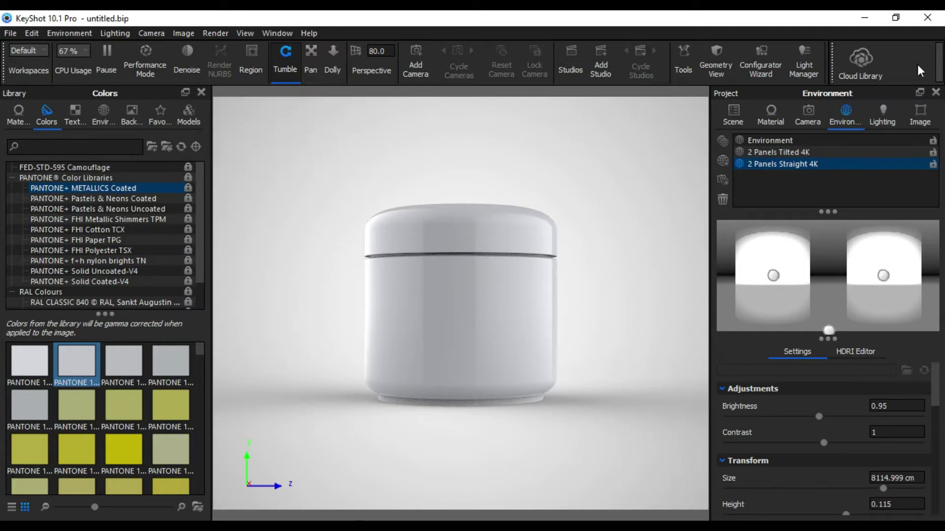
# Step: Raise the right and left light panels' brightness, the left to about 1.74
pyautogui.click(884, 275)
pyautogui.moveTo(939, 453)
pyautogui.mouseDown()
pyautogui.moveTo(939, 475)
pyautogui.moveTo(937, 449)
pyautogui.mouseUp()
pyautogui.scroll(2, 805, 459)
pyautogui.moveTo(801, 465); pyautogui.dragTo(787, 462)
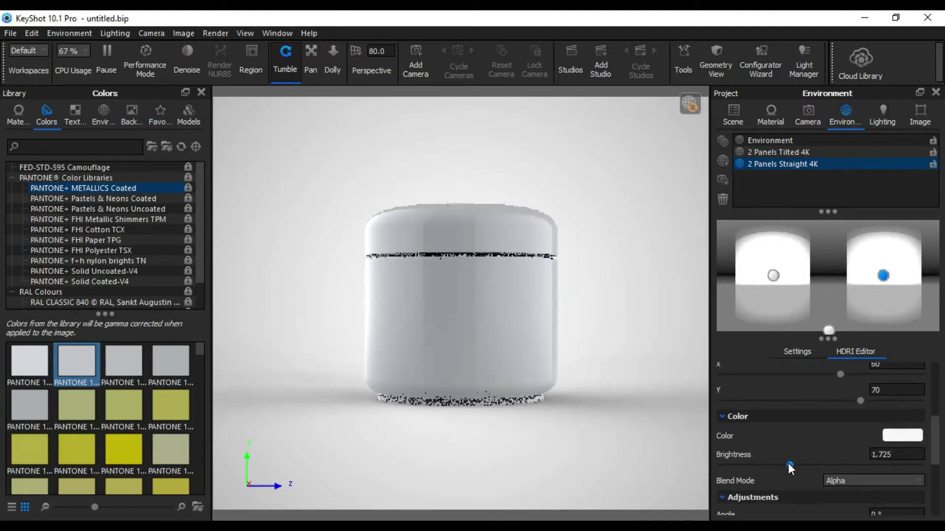
pyautogui.click(773, 276)
pyautogui.moveTo(786, 465); pyautogui.dragTo(792, 466)
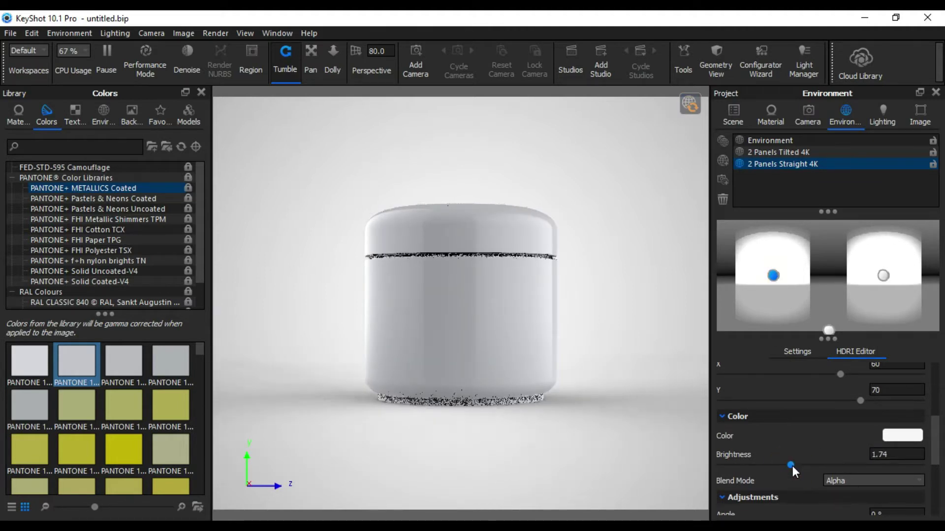
pyautogui.click(941, 68)
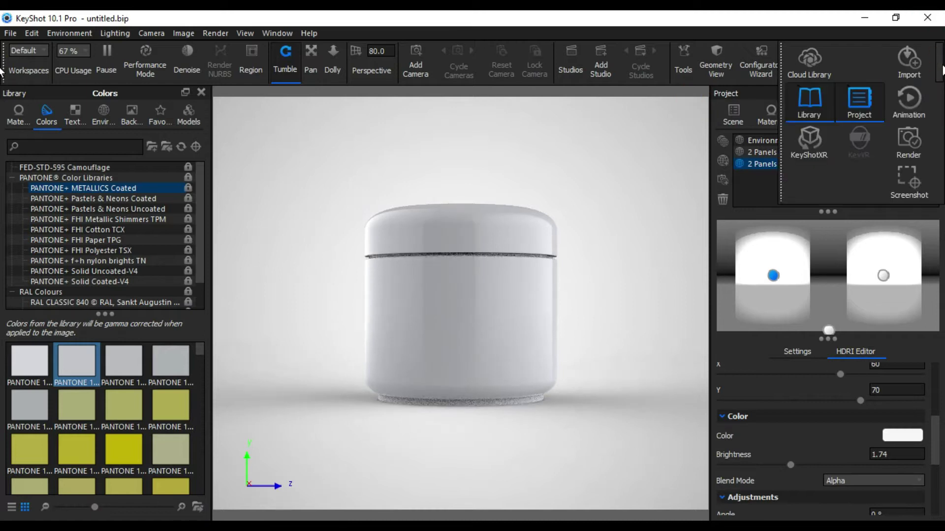
# Step: Set render samples to 250 and start the 4000 × 3335 Cosmetic.78.psd render
pyautogui.click(913, 155)
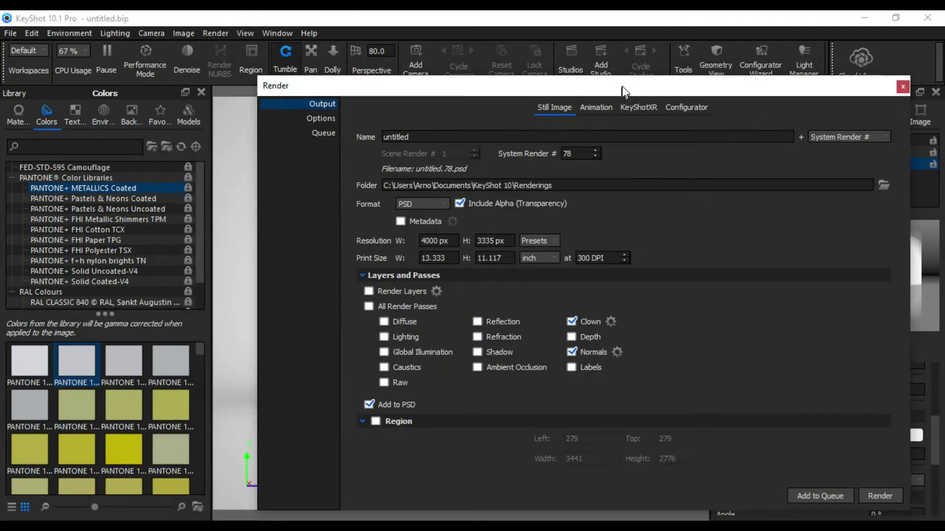
pyautogui.moveTo(502, 78); pyautogui.dragTo(589, 49)
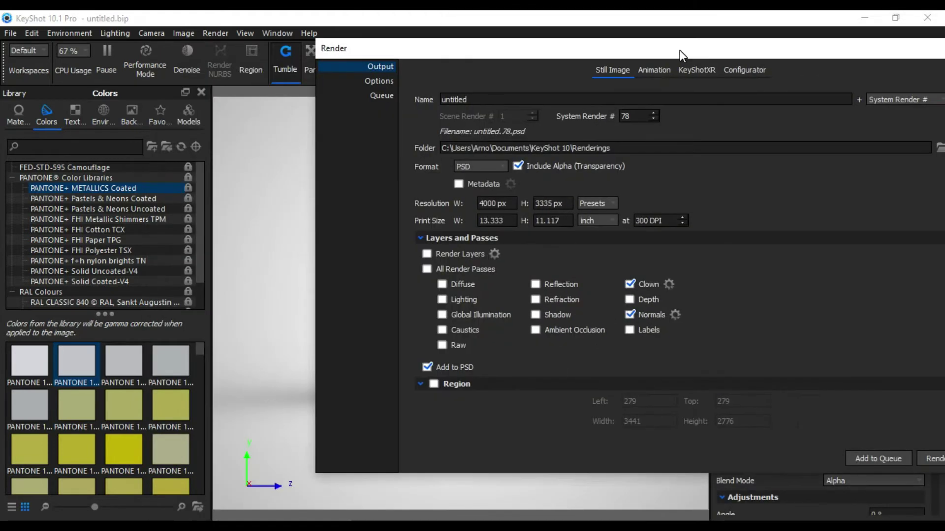
pyautogui.moveTo(401, 49); pyautogui.dragTo(669, 382)
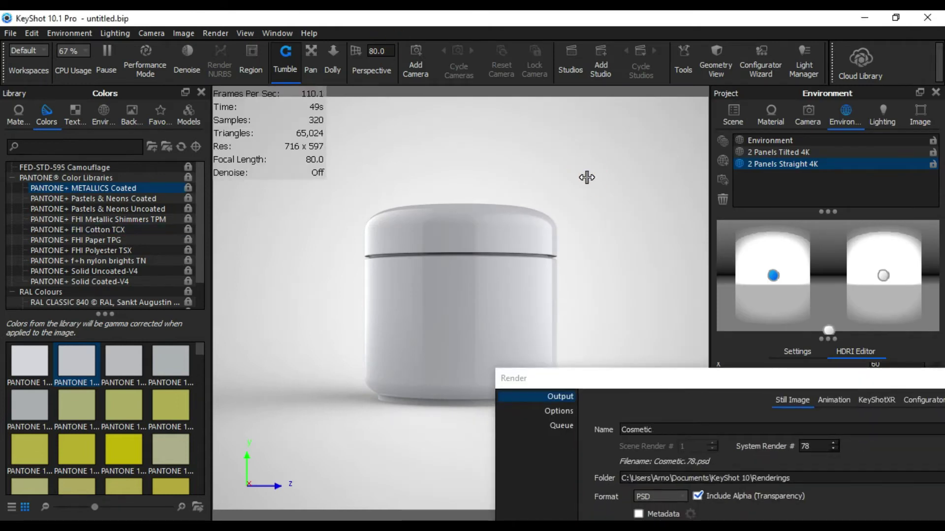
pyautogui.moveTo(586, 177); pyautogui.dragTo(443, 42)
pyautogui.click(334, 139)
pyautogui.moveTo(642, 48)
pyautogui.mouseDown()
pyautogui.moveTo(769, 136)
pyautogui.moveTo(585, 89)
pyautogui.mouseUp()
pyautogui.doubleClick(812, 198)
pyautogui.write('250')
pyautogui.moveTo(501, 82)
pyautogui.mouseDown()
pyautogui.moveTo(580, 102)
pyautogui.moveTo(521, 80)
pyautogui.mouseUp()
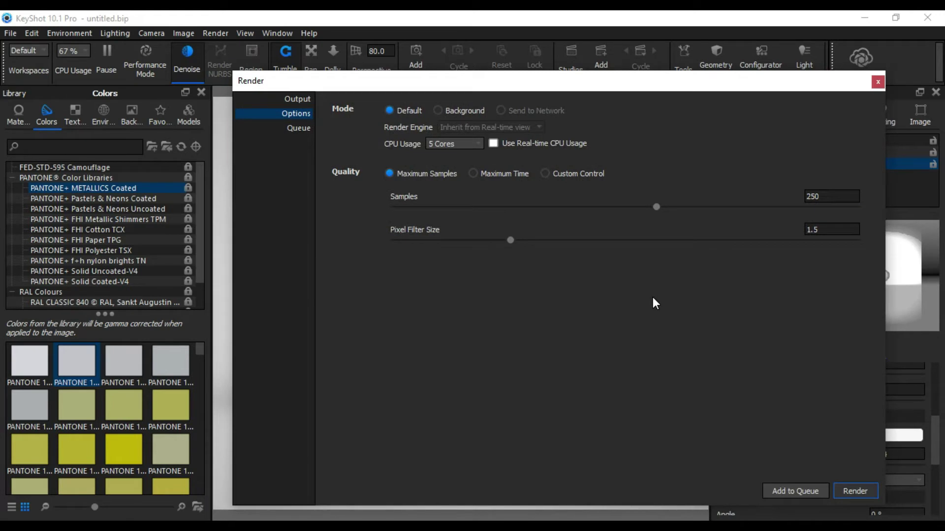
pyautogui.press('Return')
pyautogui.moveTo(581, 176)
pyautogui.mouseDown()
pyautogui.moveTo(583, 226)
pyautogui.moveTo(585, 47)
pyautogui.moveTo(583, 122)
pyautogui.mouseUp()
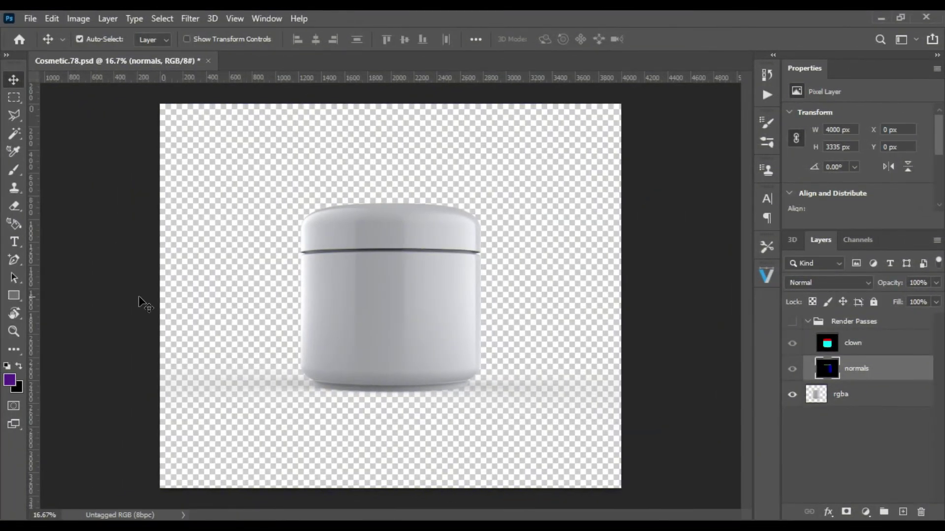
# Step: Select the jar via the clown pass's black background and copy it from rgba onto Layer 1
pyautogui.click(792, 343)
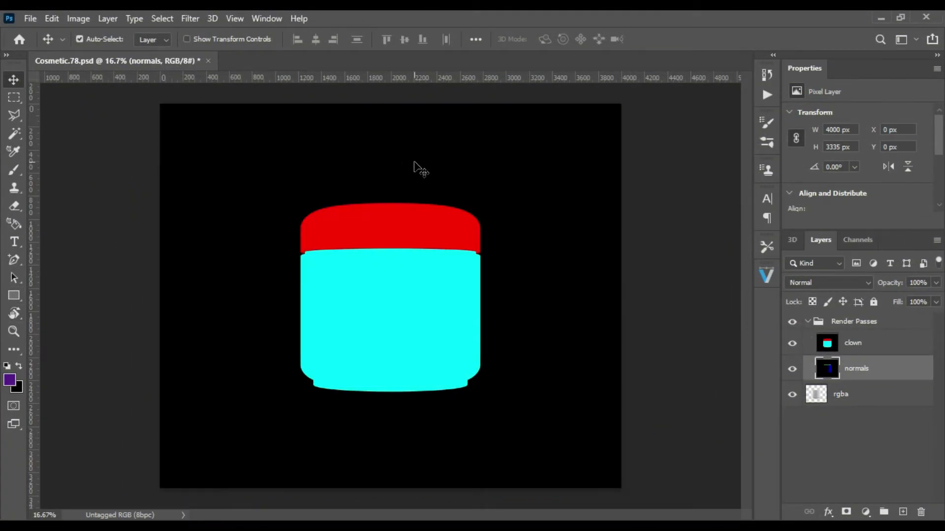
pyautogui.click(15, 133)
pyautogui.click(568, 147)
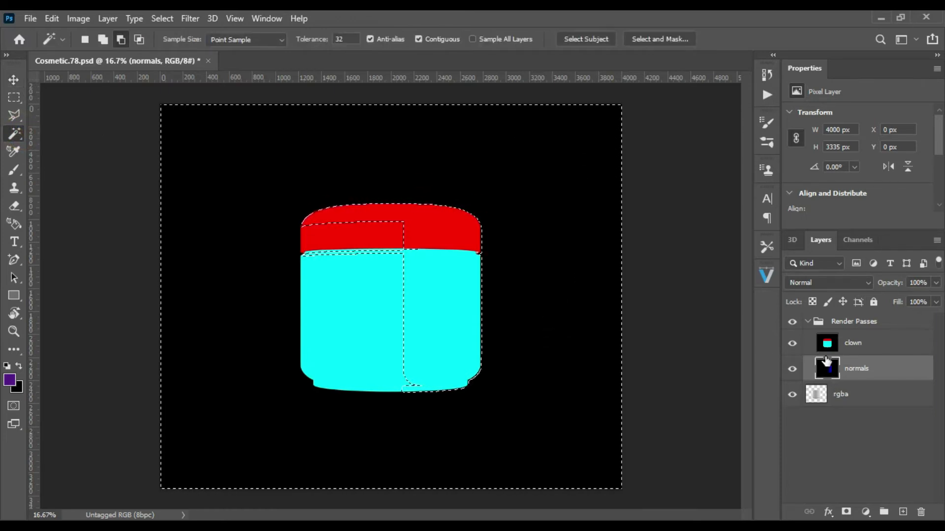
pyautogui.hotkey('ctrl', 'd')
pyautogui.click(827, 343)
pyautogui.click(553, 169)
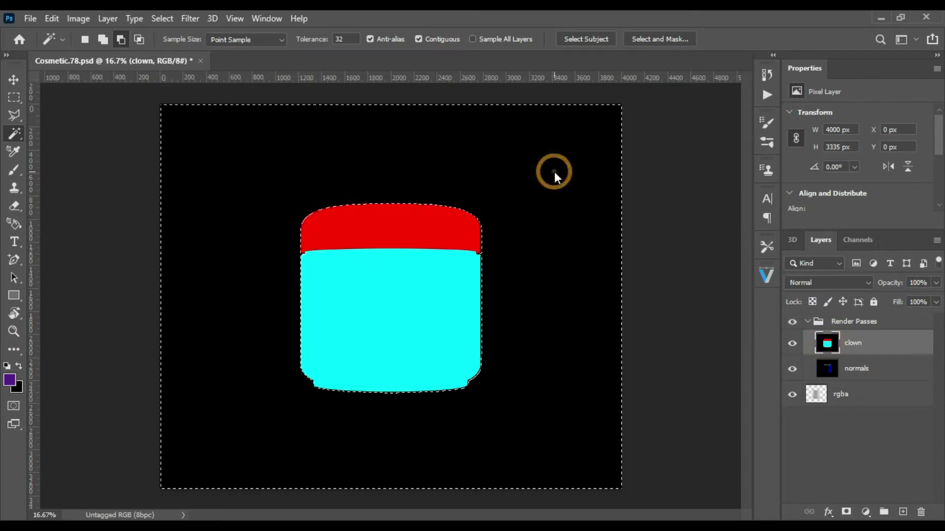
pyautogui.click(819, 400)
pyautogui.rightClick(524, 215)
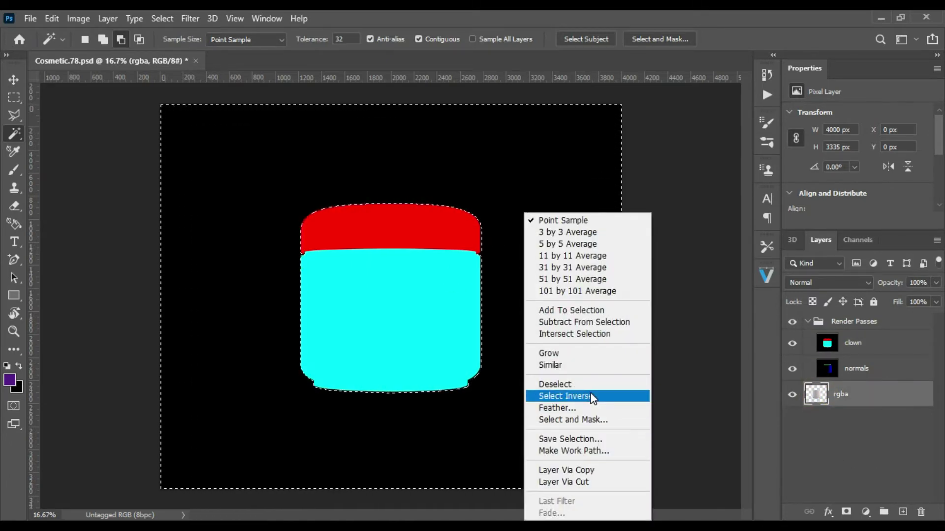
pyautogui.click(588, 396)
pyautogui.hotkey('ctrl', 'j')
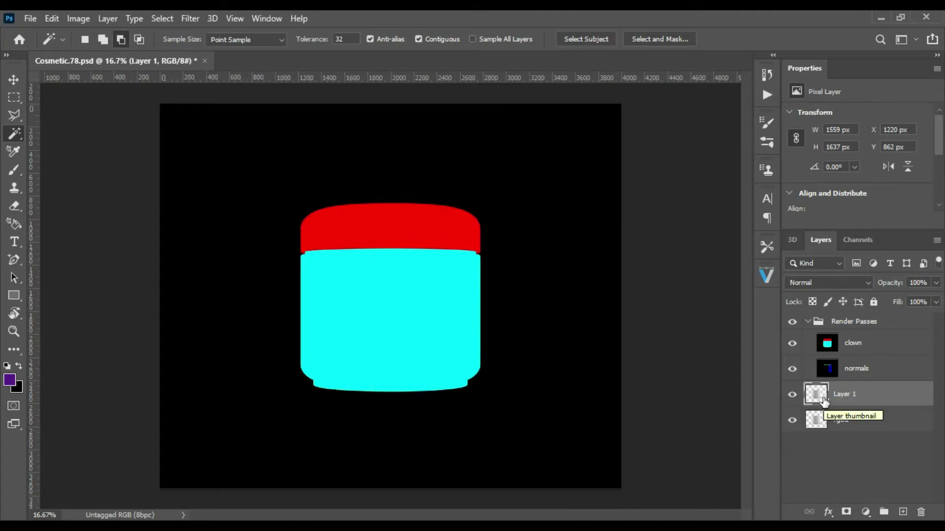
# Step: Copy the jar's surroundings from rgba onto Layer 2 and hide the Render Passes group
pyautogui.keyDown('ctrl'); pyautogui.click(820, 393); pyautogui.keyUp('ctrl')
pyautogui.rightClick(546, 181)
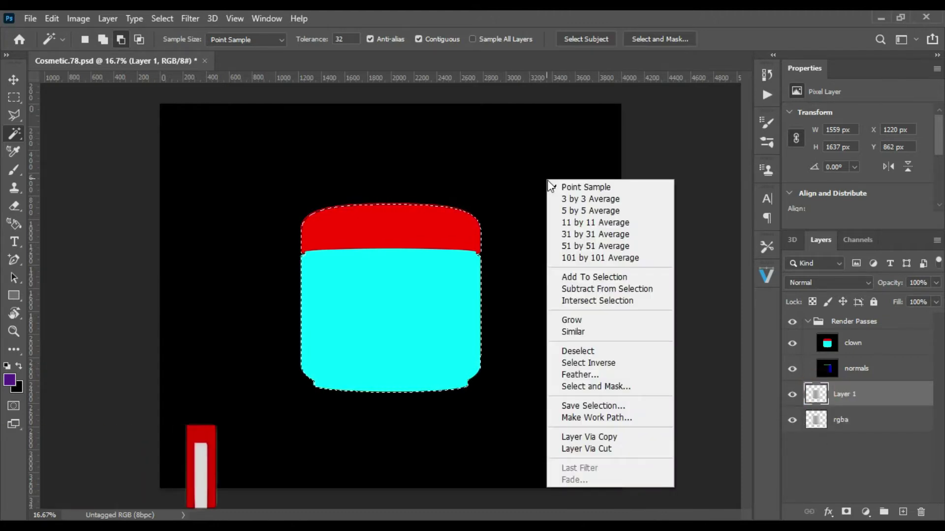
pyautogui.click(625, 361)
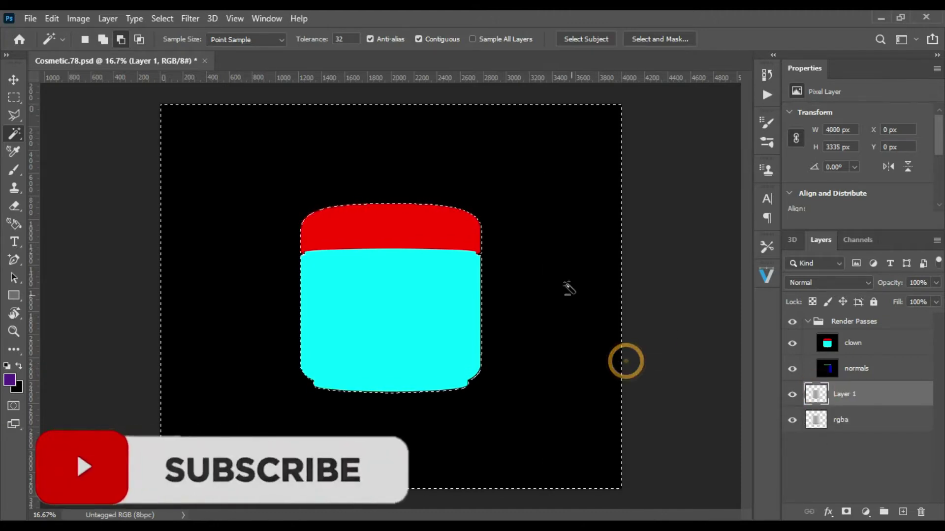
pyautogui.click(829, 421)
pyautogui.hotkey('ctrl', 'j')
pyautogui.click(792, 446)
pyautogui.click(793, 344)
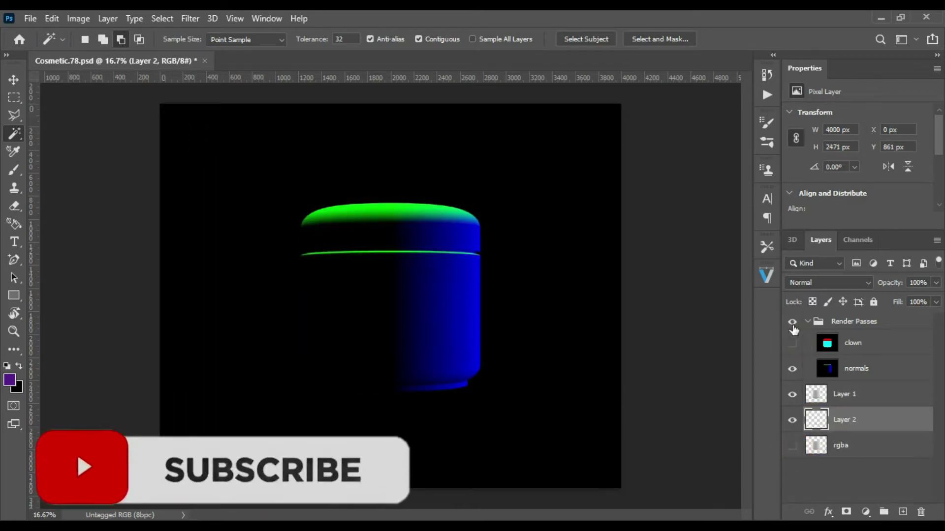
pyautogui.click(792, 323)
pyautogui.click(844, 394)
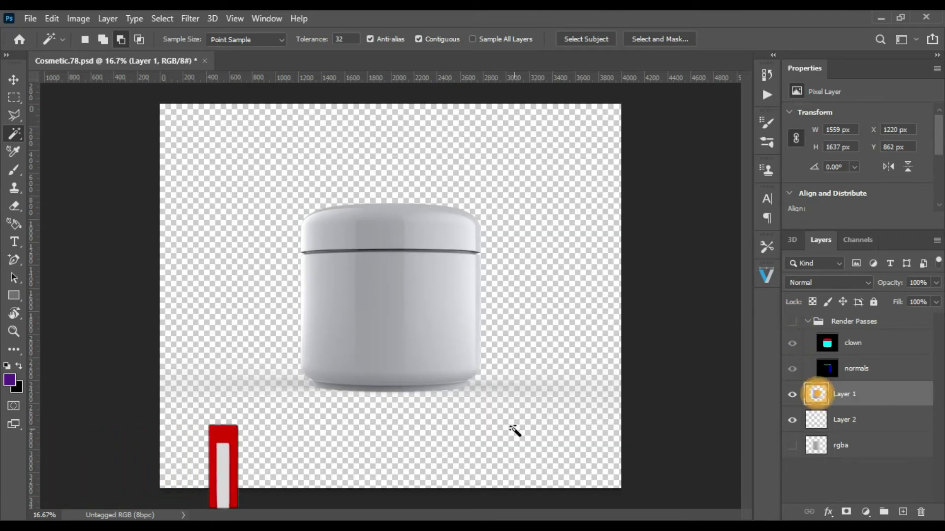
pyautogui.click(14, 297)
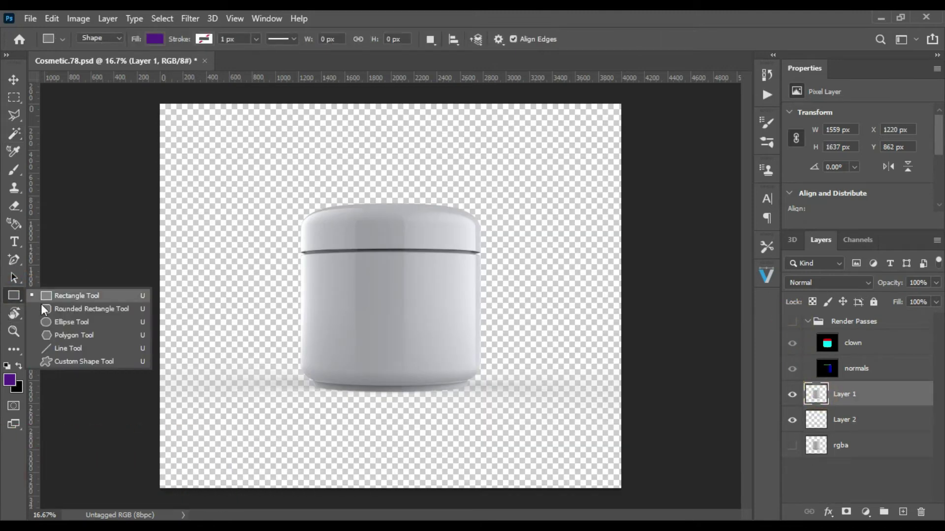
# Step: Draw a purple rectangle over the jar body at 28% opacity, with a guide at its left edge
pyautogui.click(55, 296)
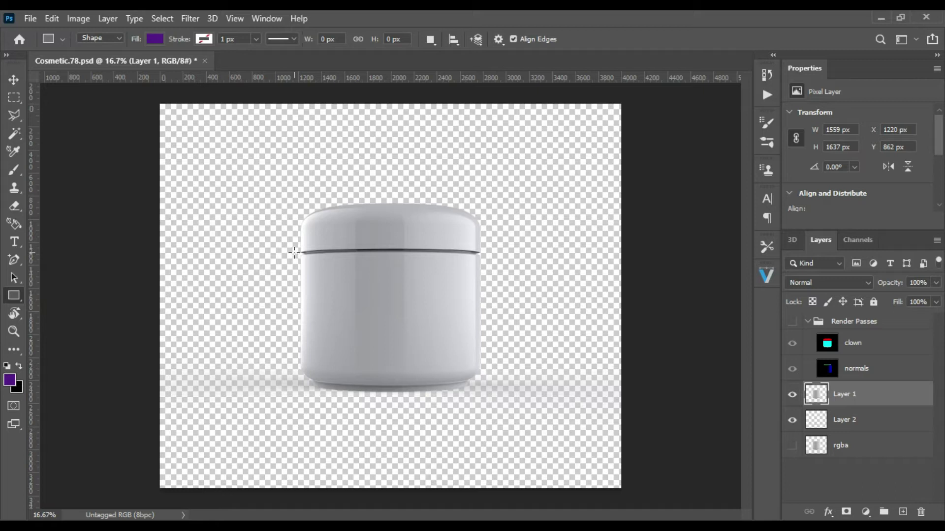
pyautogui.moveTo(375, 350); pyautogui.dragTo(487, 397)
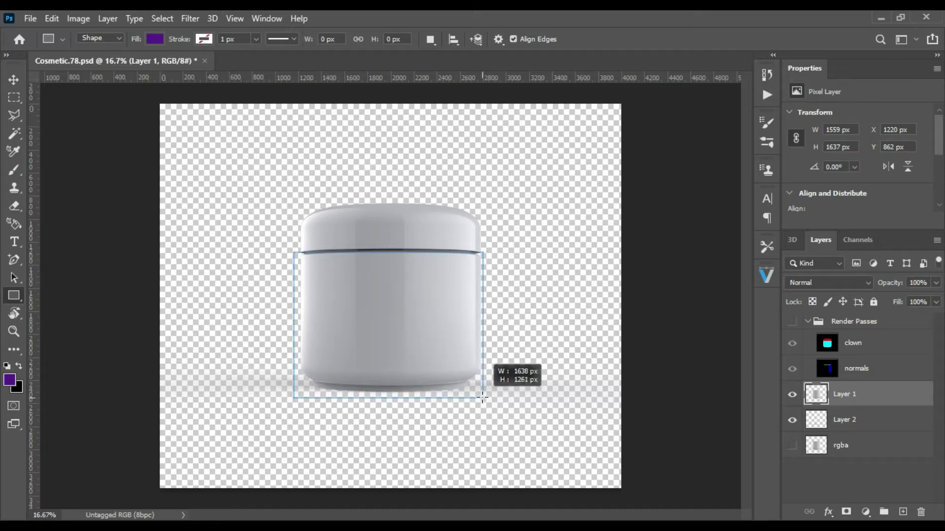
pyautogui.moveTo(486, 396); pyautogui.dragTo(486, 396)
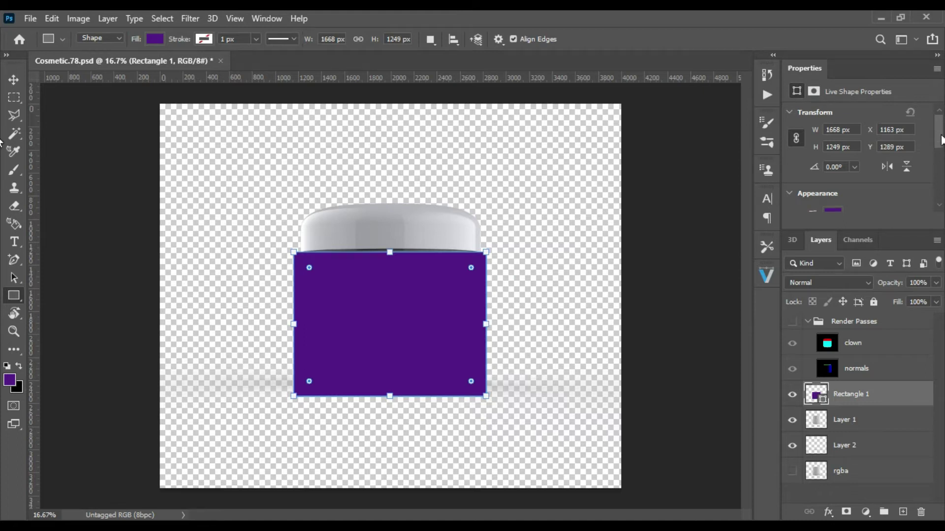
pyautogui.scroll(-2, 941, 140)
pyautogui.moveTo(389, 252); pyautogui.dragTo(389, 244)
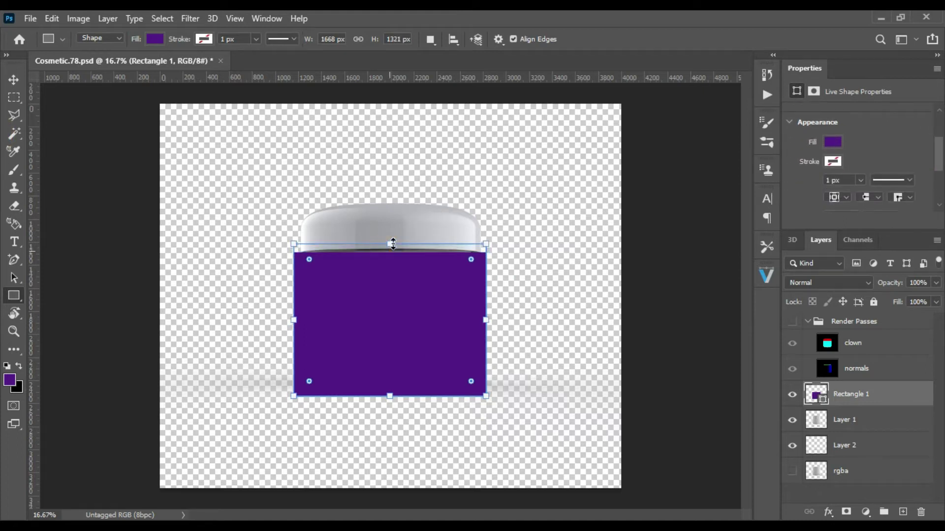
pyautogui.scroll(-3, 942, 187)
pyautogui.click(935, 282)
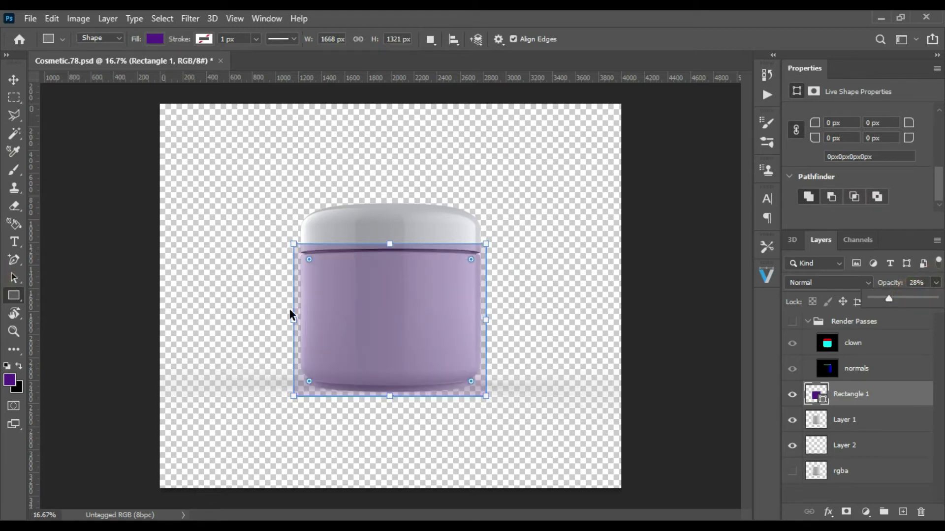
pyautogui.hotkey('ctrl', '+')
pyautogui.hotkey('ctrl', '+')
pyautogui.moveTo(33, 253); pyautogui.dragTo(211, 252)
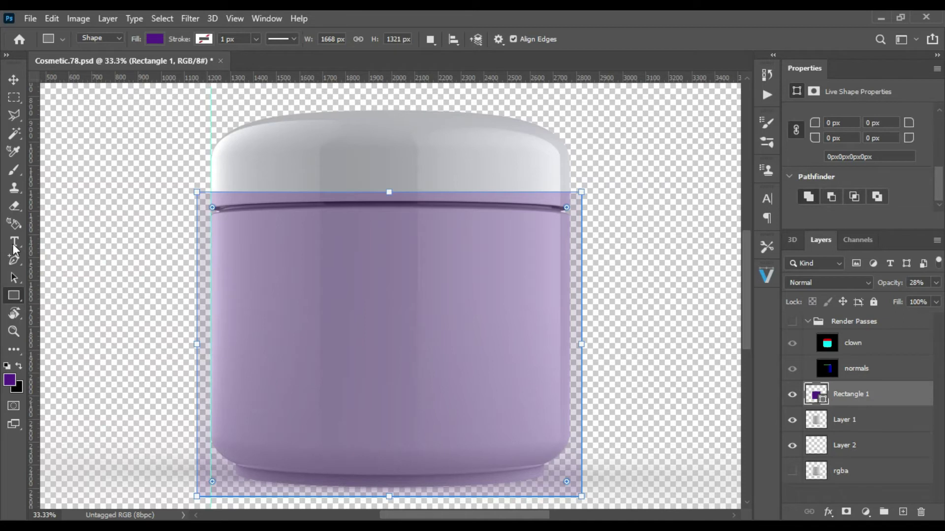
# Step: Add guides at the jar body's right and bottom edges, remove the top guide, restore 100% opacity
pyautogui.moveTo(360, 79)
pyautogui.mouseDown()
pyautogui.moveTo(350, 219)
pyautogui.moveTo(354, 207)
pyautogui.mouseUp()
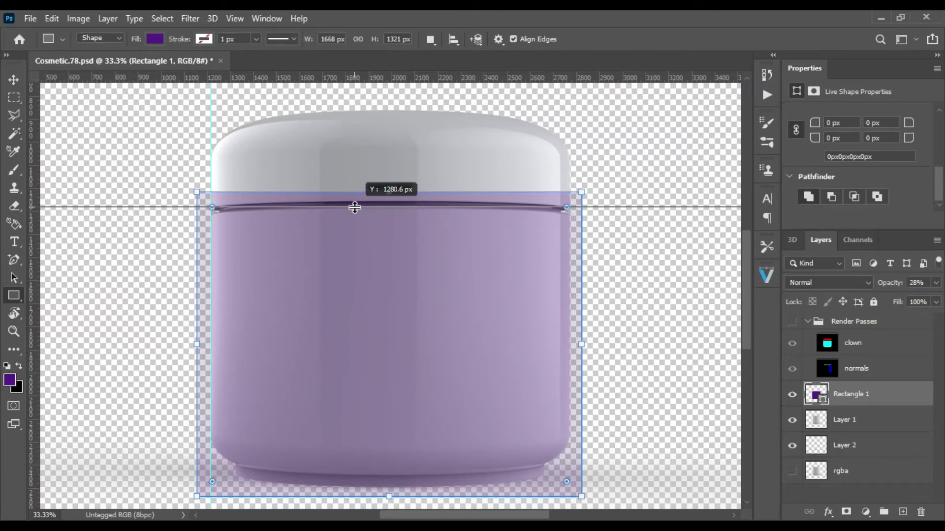
pyautogui.moveTo(355, 207); pyautogui.dragTo(354, 207)
pyautogui.moveTo(33, 255)
pyautogui.mouseDown()
pyautogui.moveTo(460, 257)
pyautogui.moveTo(583, 272)
pyautogui.moveTo(571, 272)
pyautogui.mouseUp()
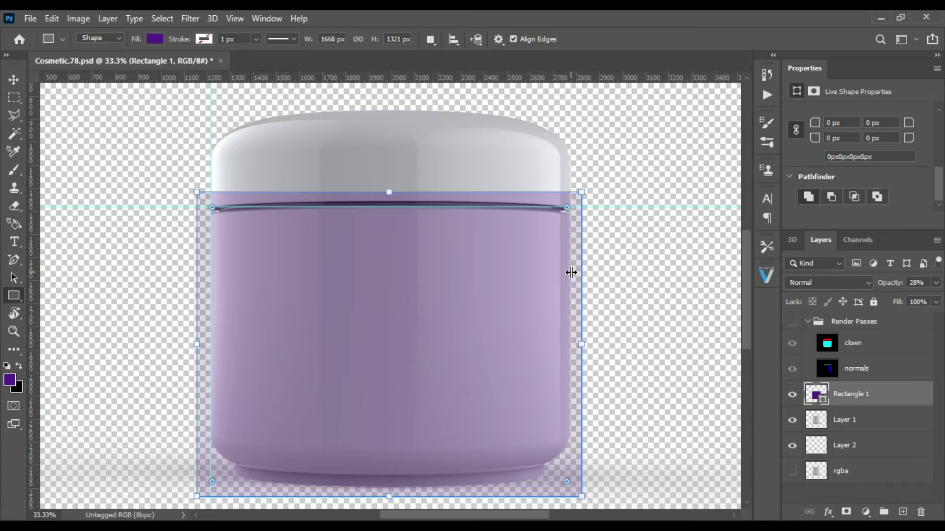
pyautogui.moveTo(422, 78); pyautogui.dragTo(381, 475)
pyautogui.click(14, 80)
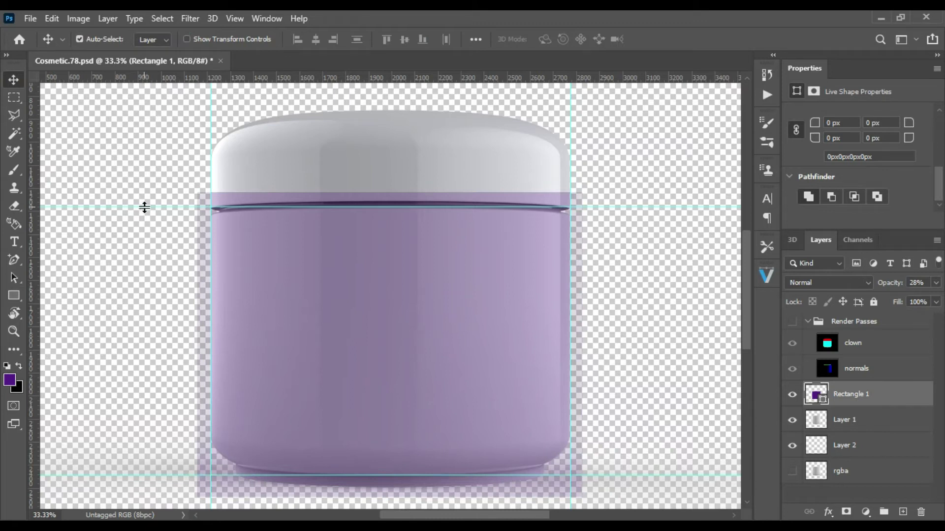
pyautogui.moveTo(144, 207); pyautogui.dragTo(217, 76)
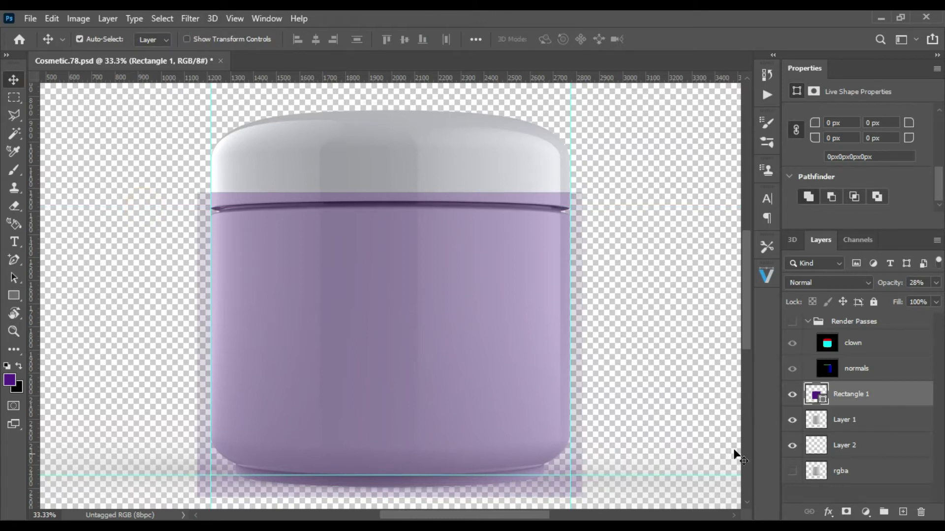
pyautogui.click(936, 283)
pyautogui.moveTo(886, 299); pyautogui.dragTo(935, 299)
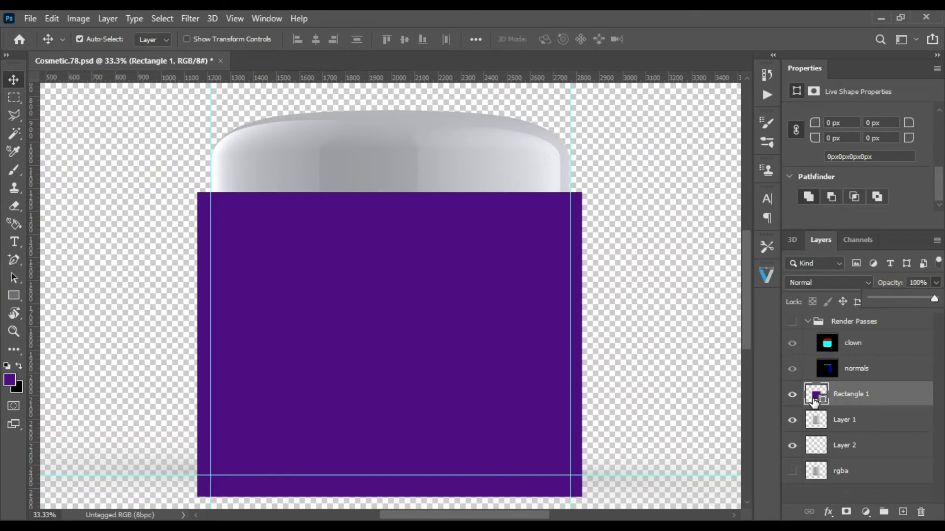
# Step: Convert Rectangle 1 to a smart object at 27% opacity and remove the vertical guides
pyautogui.rightClick(815, 402)
pyautogui.rightClick(866, 407)
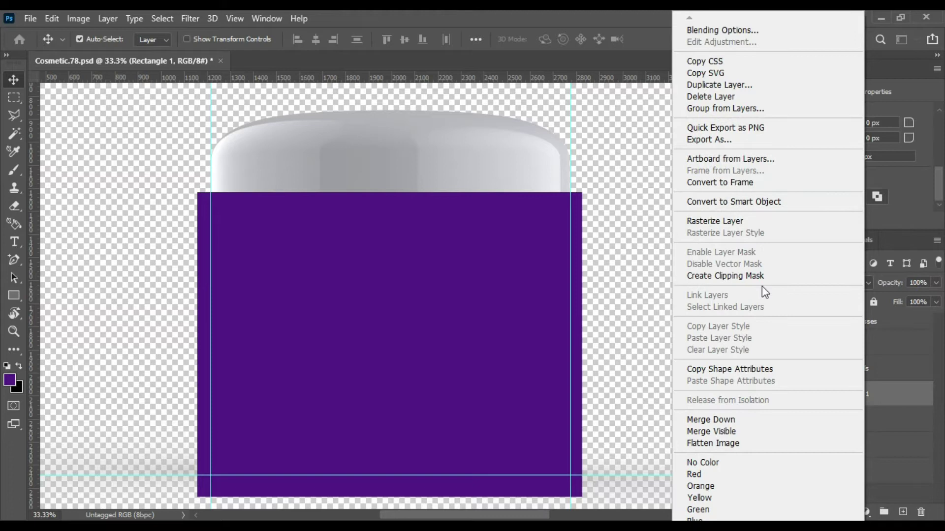
pyautogui.click(760, 202)
pyautogui.click(936, 282)
pyautogui.click(210, 115)
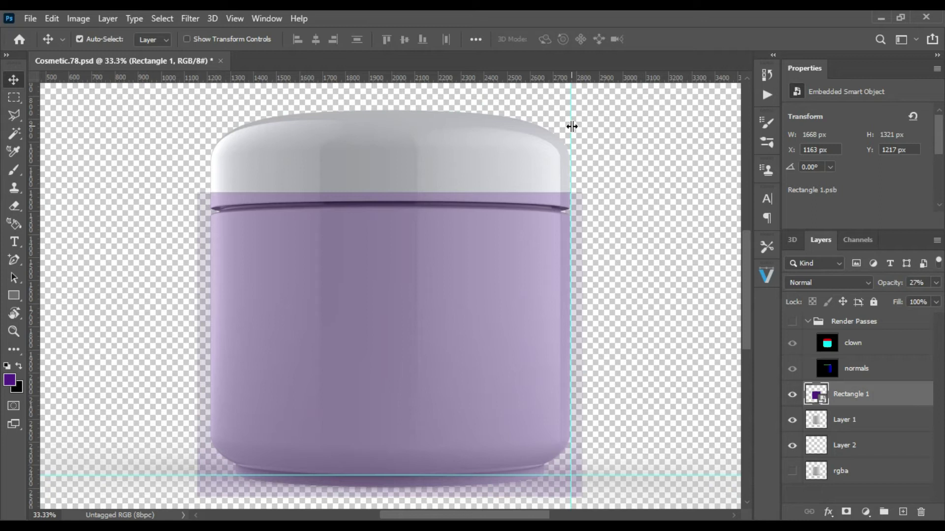
pyautogui.moveTo(571, 126); pyautogui.dragTo(6, 110)
# Step: Warp Rectangle 1 with a gentle Arch preset bent about -3% to follow the jar's rim
pyautogui.click(168, 483)
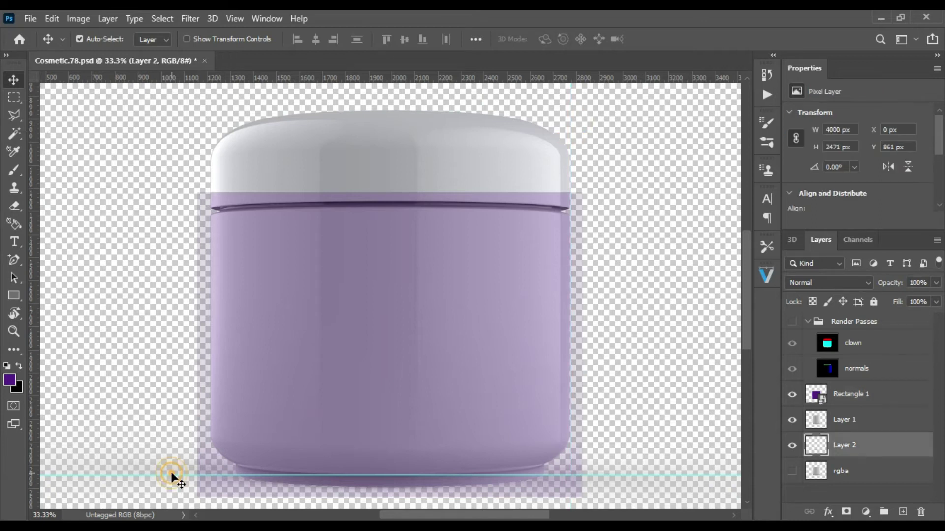
pyautogui.hotkey('ctrl', 't')
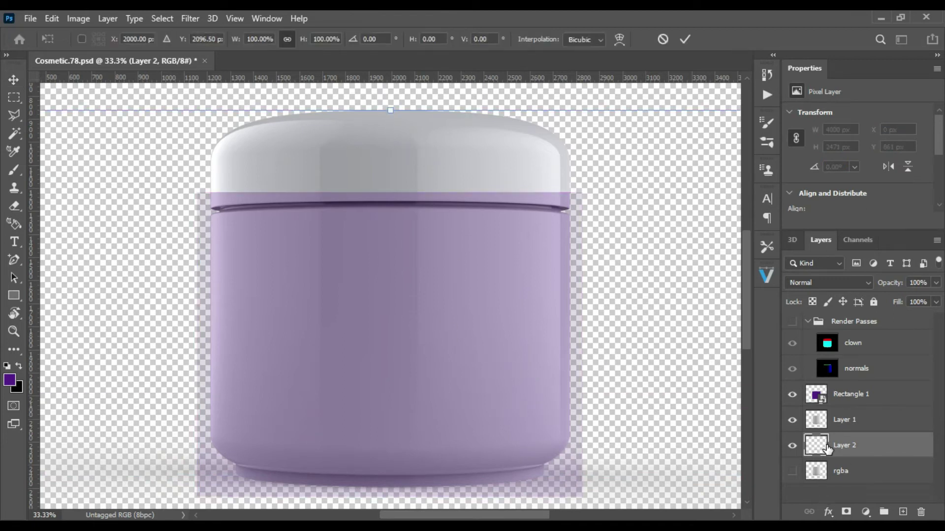
pyautogui.click(811, 394)
pyautogui.hotkey('ctrl', 't')
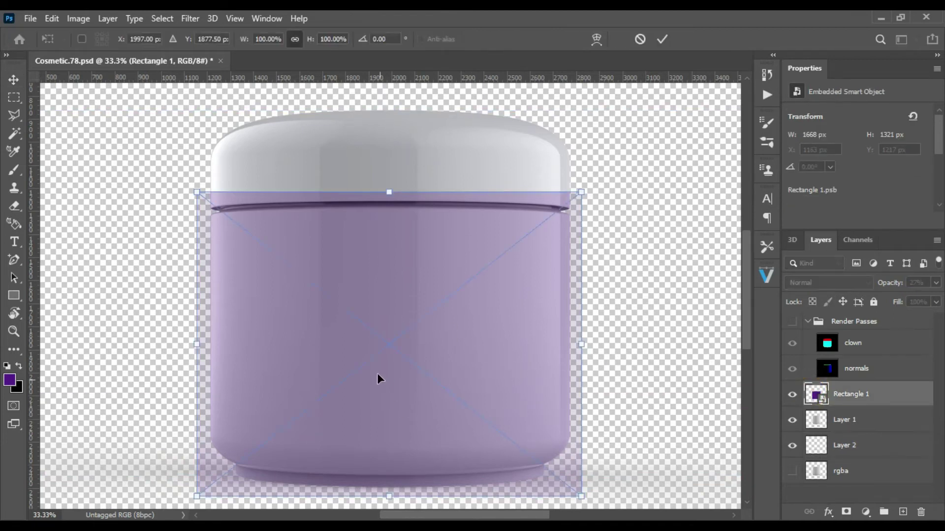
pyautogui.rightClick(382, 326)
pyautogui.click(436, 237)
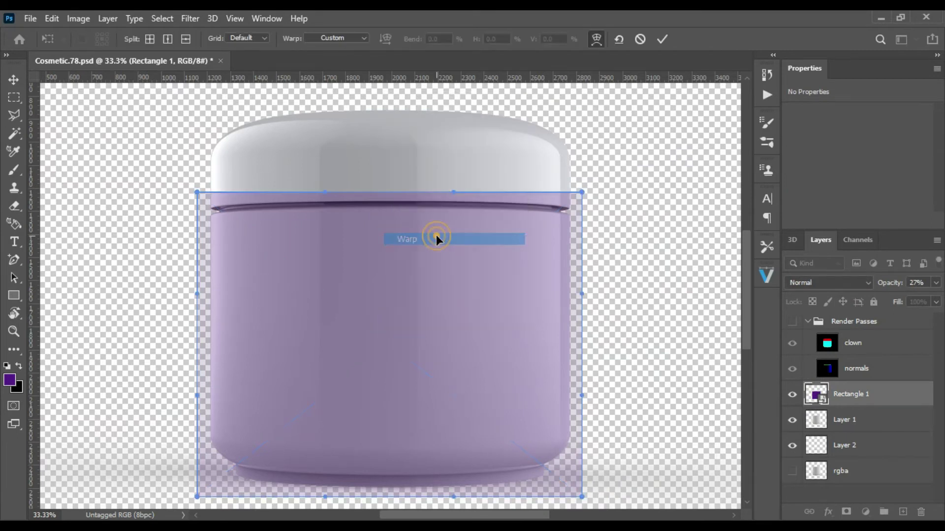
pyautogui.click(364, 38)
pyautogui.click(338, 109)
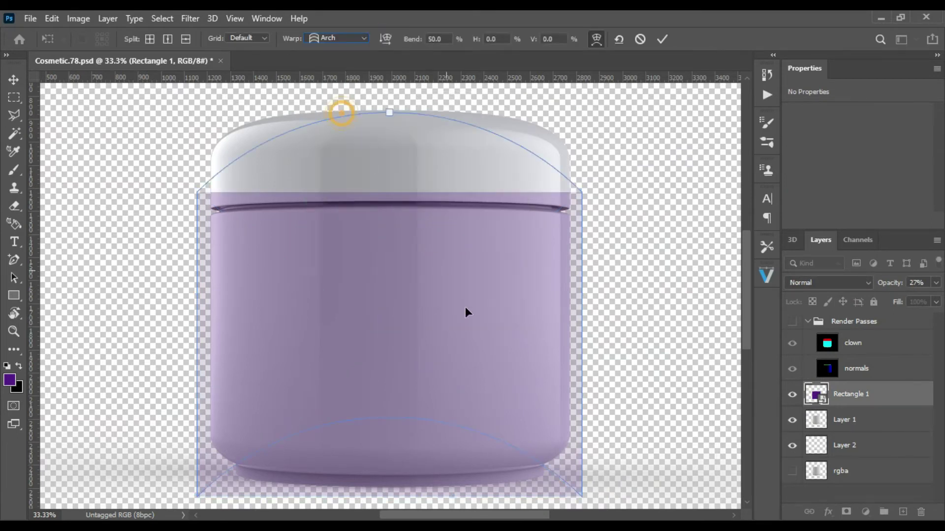
pyautogui.moveTo(394, 112)
pyautogui.mouseDown()
pyautogui.moveTo(392, 216)
pyautogui.moveTo(411, 183)
pyautogui.moveTo(414, 197)
pyautogui.mouseUp()
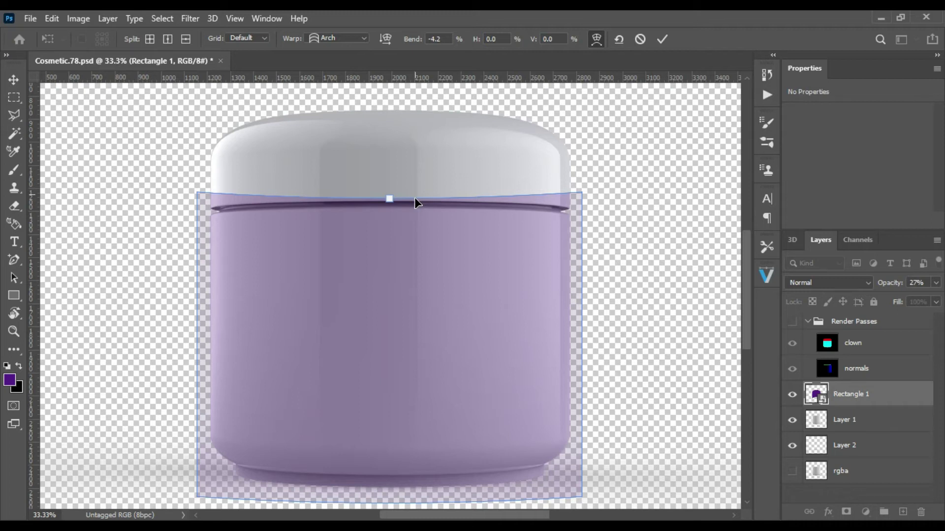
pyautogui.moveTo(415, 199); pyautogui.dragTo(419, 196)
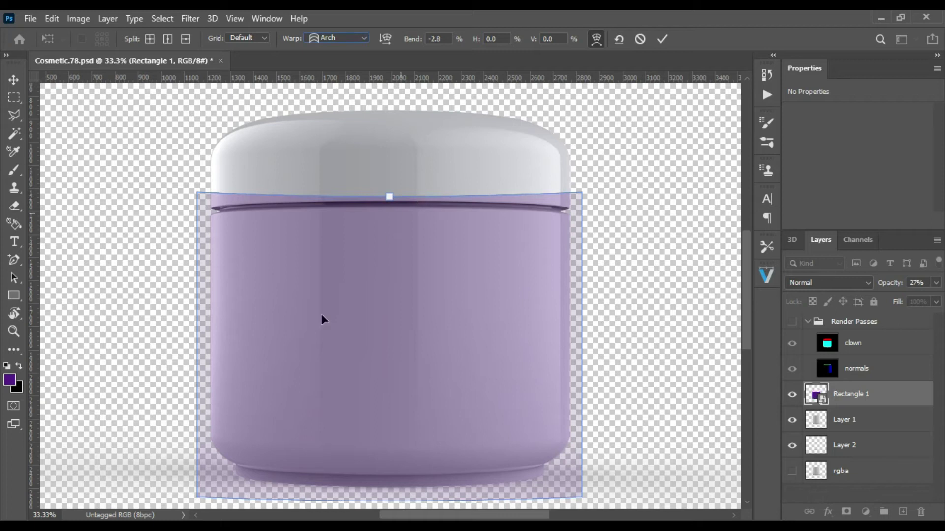
pyautogui.click(663, 39)
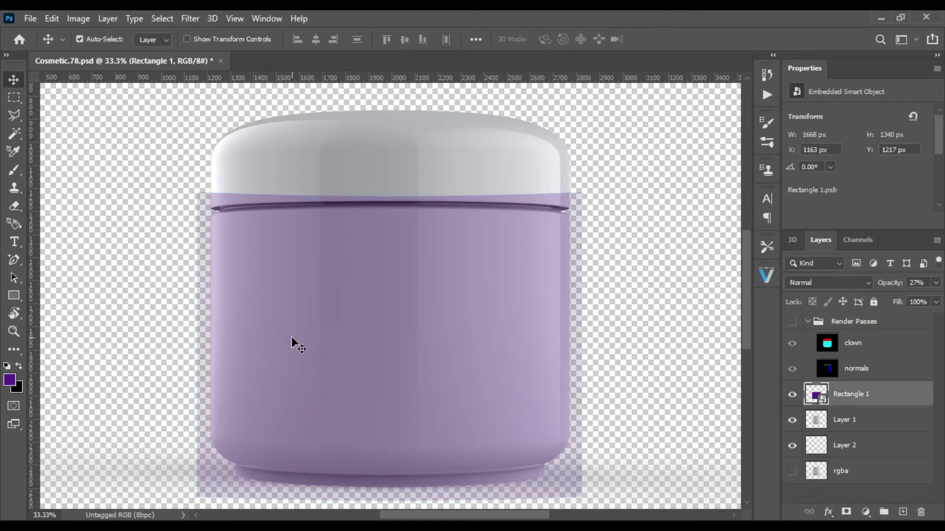
# Step: Fit Rectangle 1 to the jar body's sides and base, then show the clown render pass
pyautogui.hotkey('ctrl', 't')
pyautogui.moveTo(193, 349); pyautogui.dragTo(210, 348)
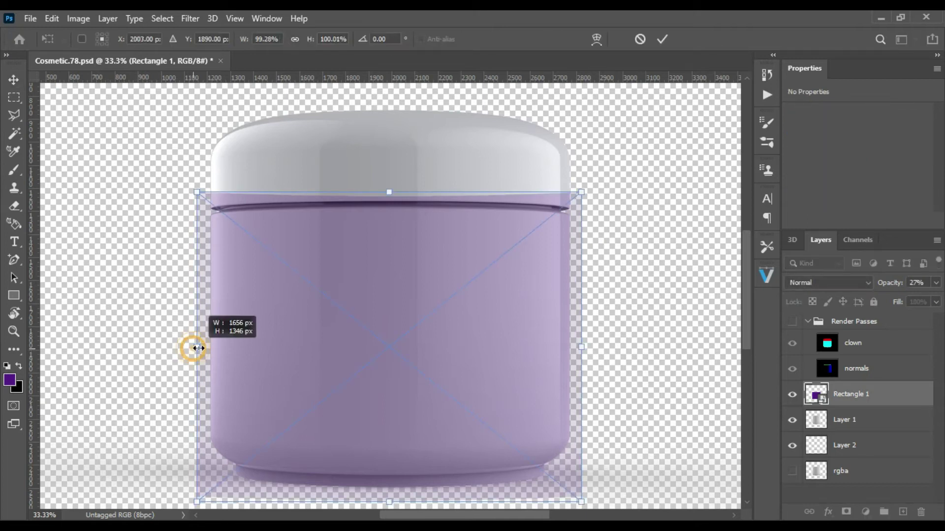
pyautogui.moveTo(582, 348); pyautogui.dragTo(570, 348)
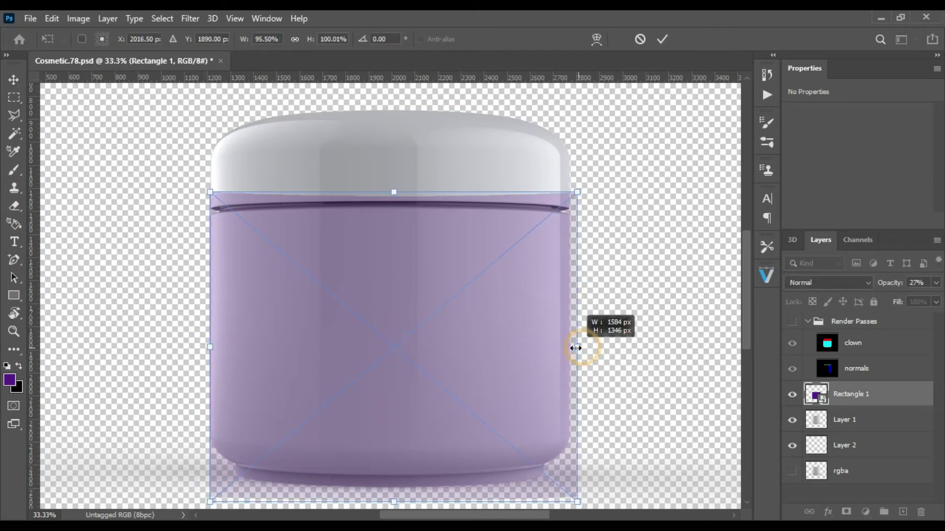
pyautogui.moveTo(392, 502); pyautogui.dragTo(393, 487)
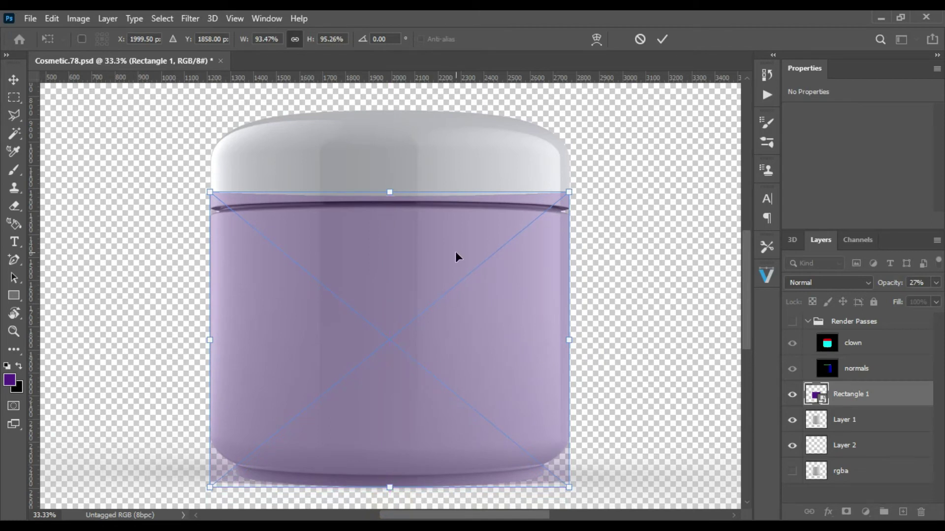
pyautogui.click(792, 343)
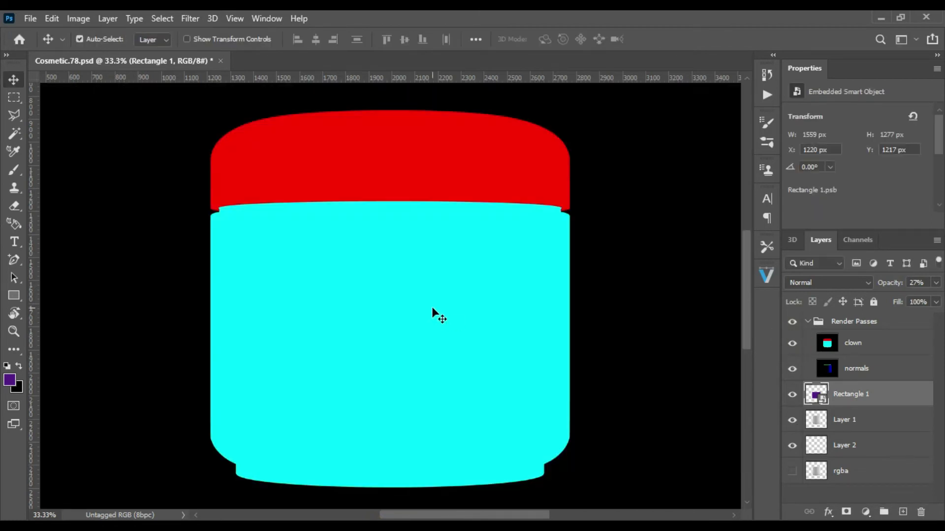
# Step: Mask Rectangle 1 with the clown pass's cyan jar-body selection, then hide the Render Passes group
pyautogui.press('w')
pyautogui.click(827, 343)
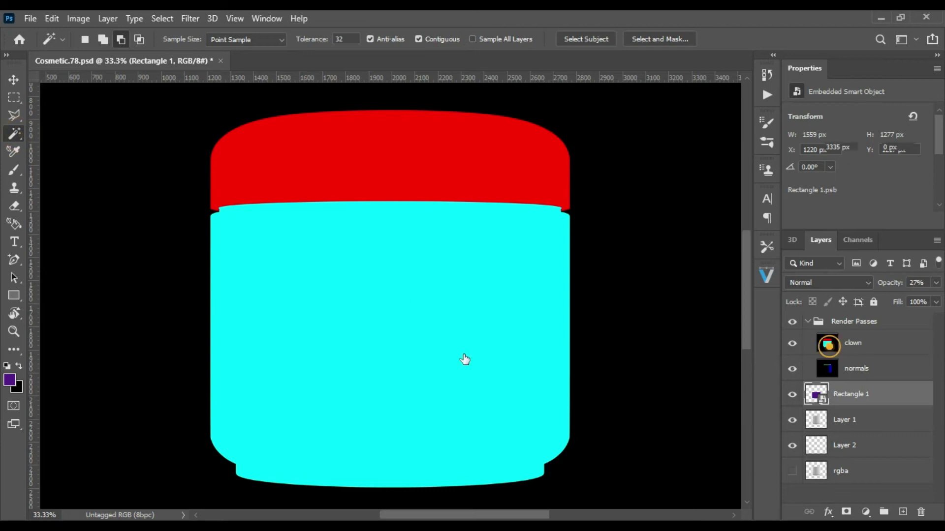
pyautogui.click(363, 312)
pyautogui.click(816, 395)
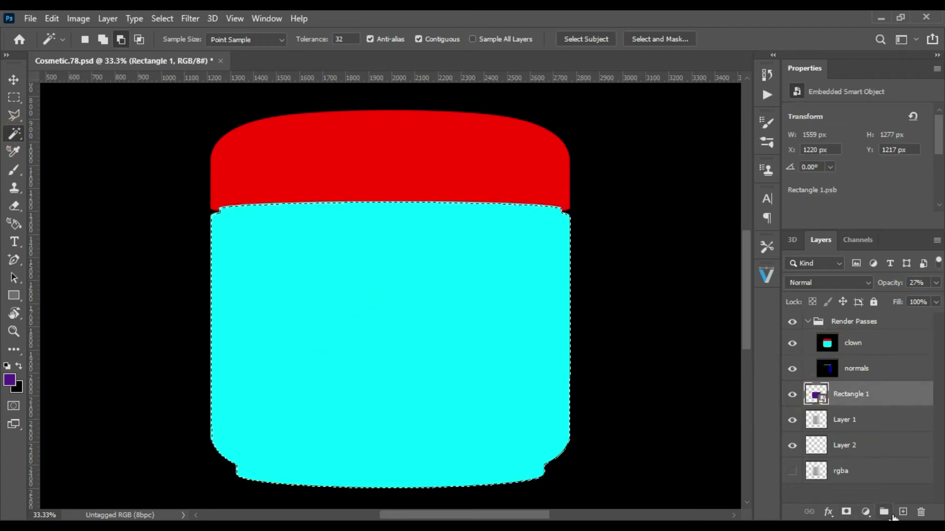
pyautogui.click(846, 512)
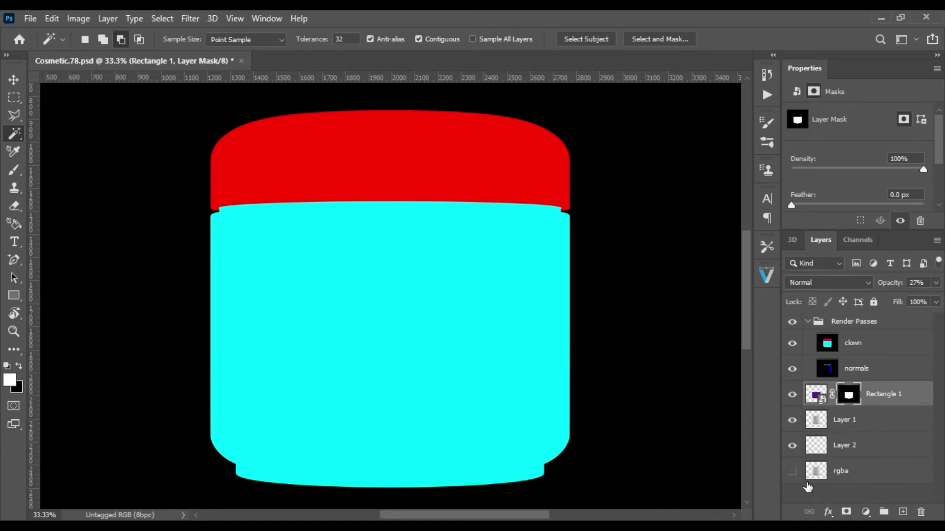
pyautogui.click(792, 322)
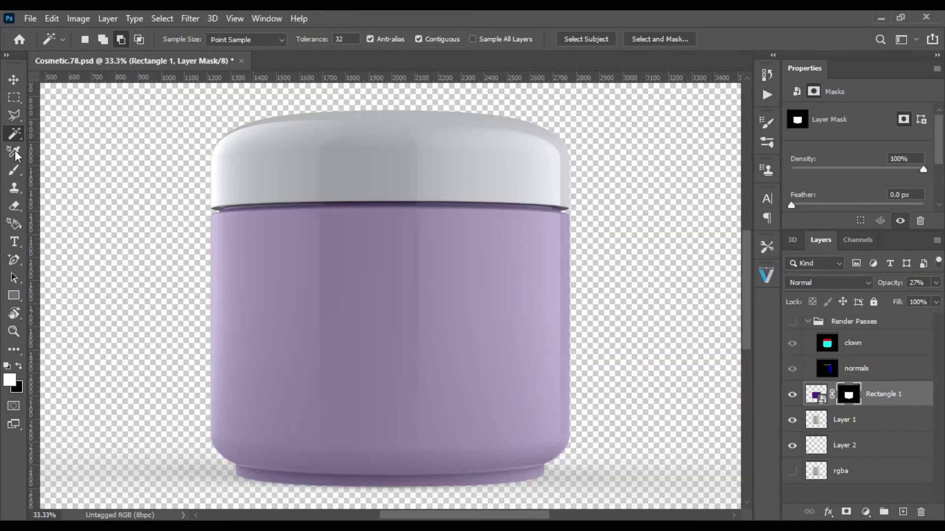
# Step: Draw a purple Rectangle 2 over the lid and align its left edge with the jar
pyautogui.click(14, 298)
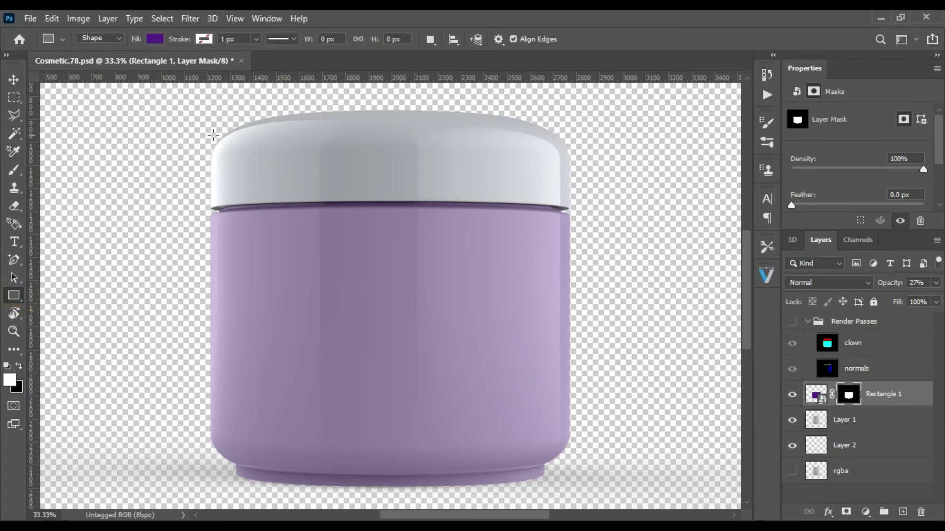
pyautogui.scroll(2, 380, 258)
pyautogui.moveTo(191, 141); pyautogui.dragTo(571, 269)
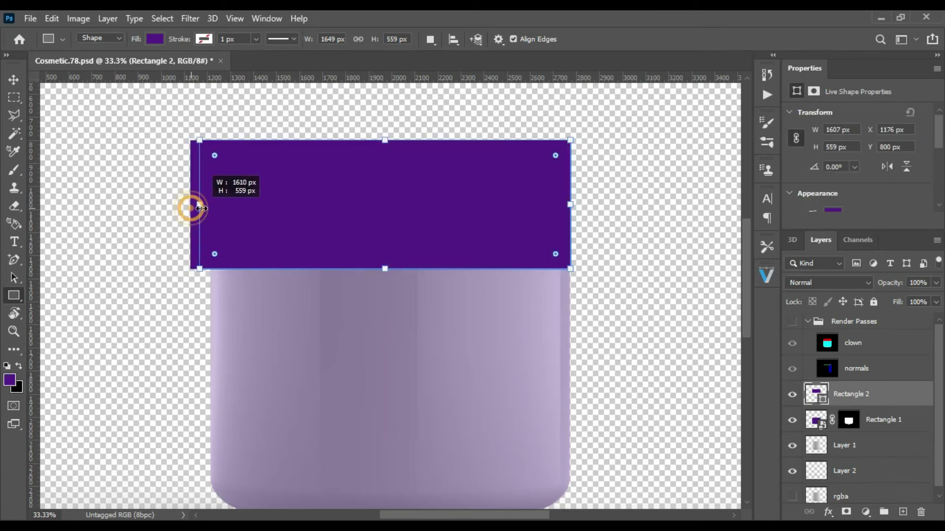
pyautogui.moveTo(191, 209); pyautogui.dragTo(211, 207)
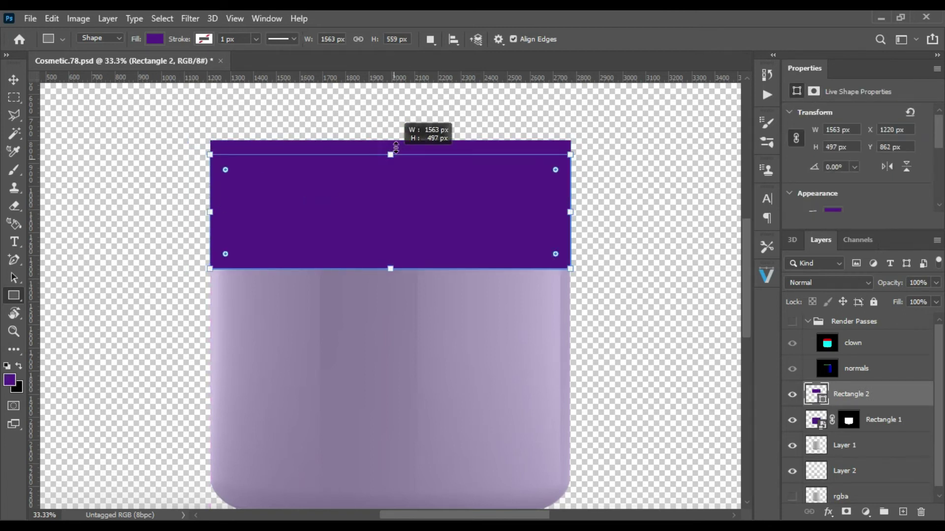